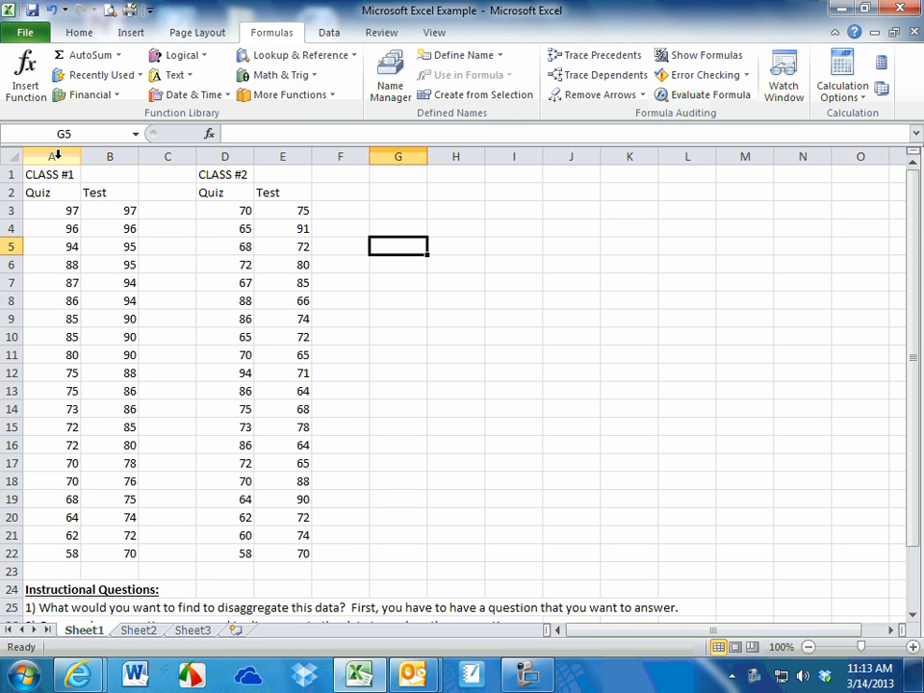
Copy the Class #1 and Class #2 score table A1:E22 from Sheet1 to Sheet2, starting at cell A1
drag(54, 175, 280, 547)
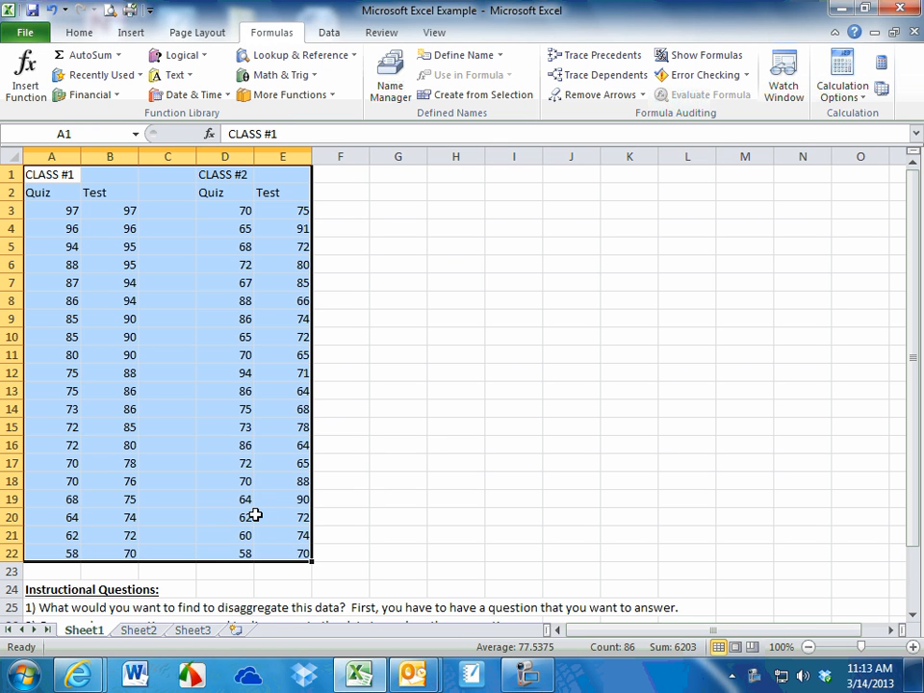
key(ctrl+c)
click(143, 632)
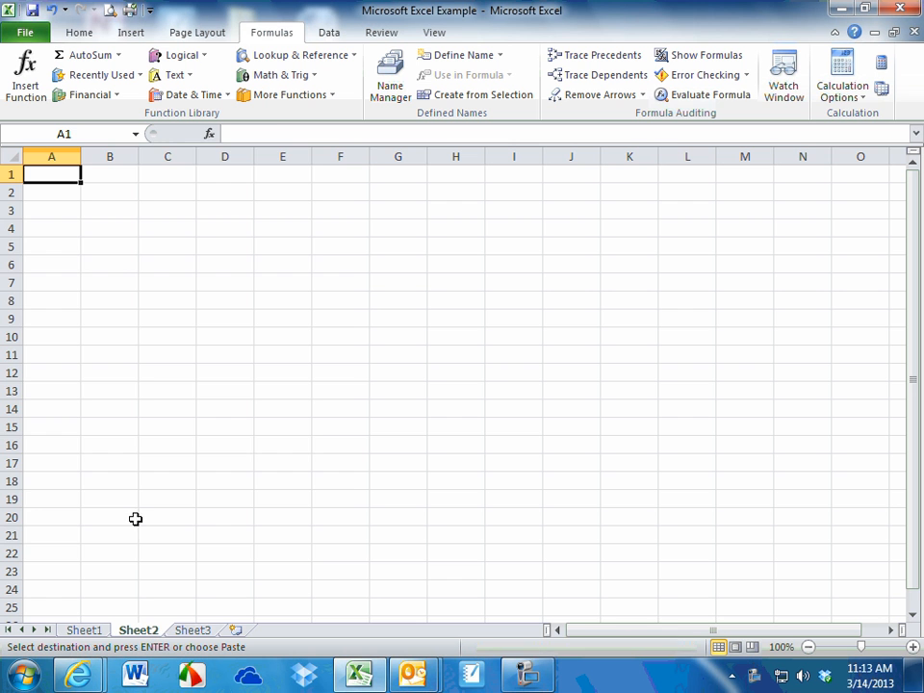
key(ctrl+v)
click(404, 302)
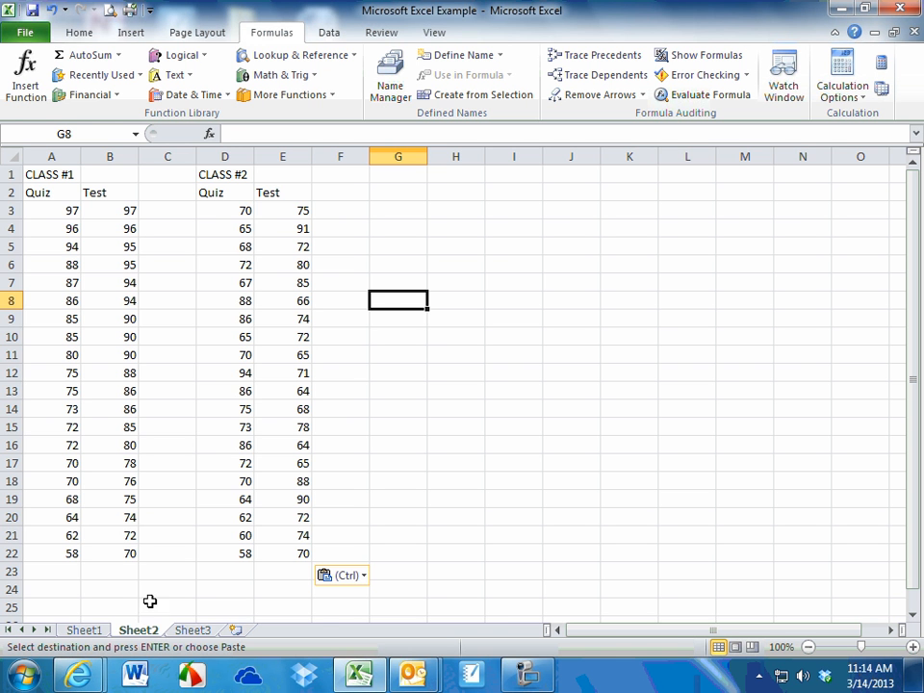
click(85, 631)
click(44, 174)
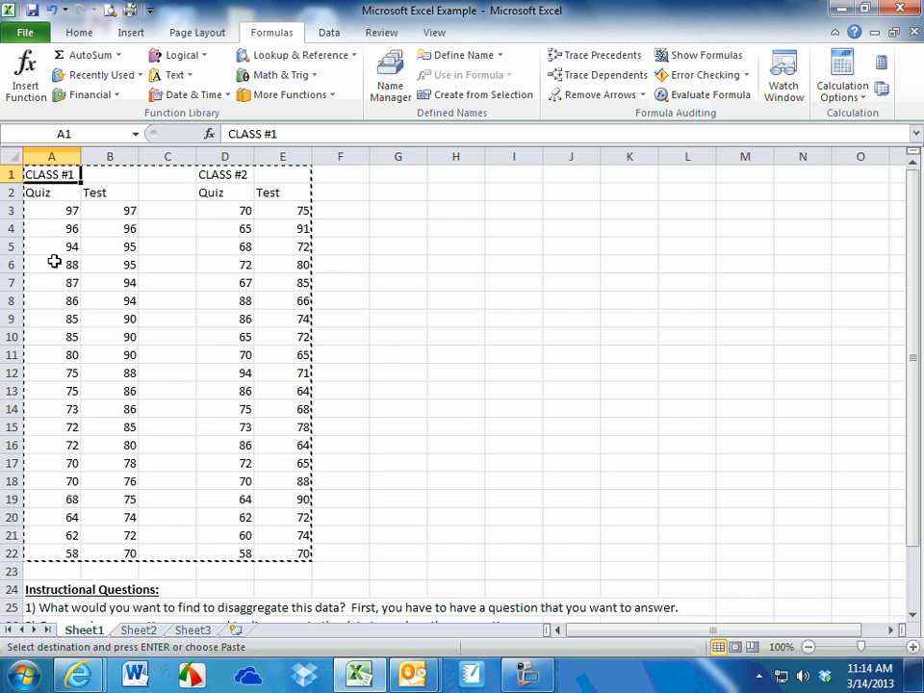
click(134, 630)
click(173, 325)
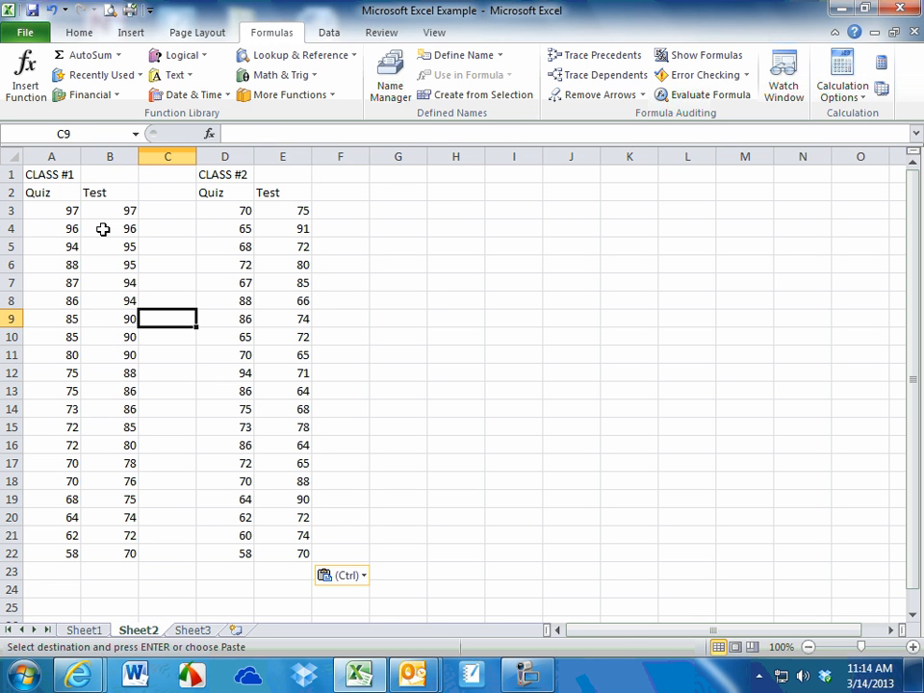
Calculate the average of the Class #1 quiz scores A3:A22 in cell A23 on Sheet2
click(70, 212)
drag(70, 211, 46, 576)
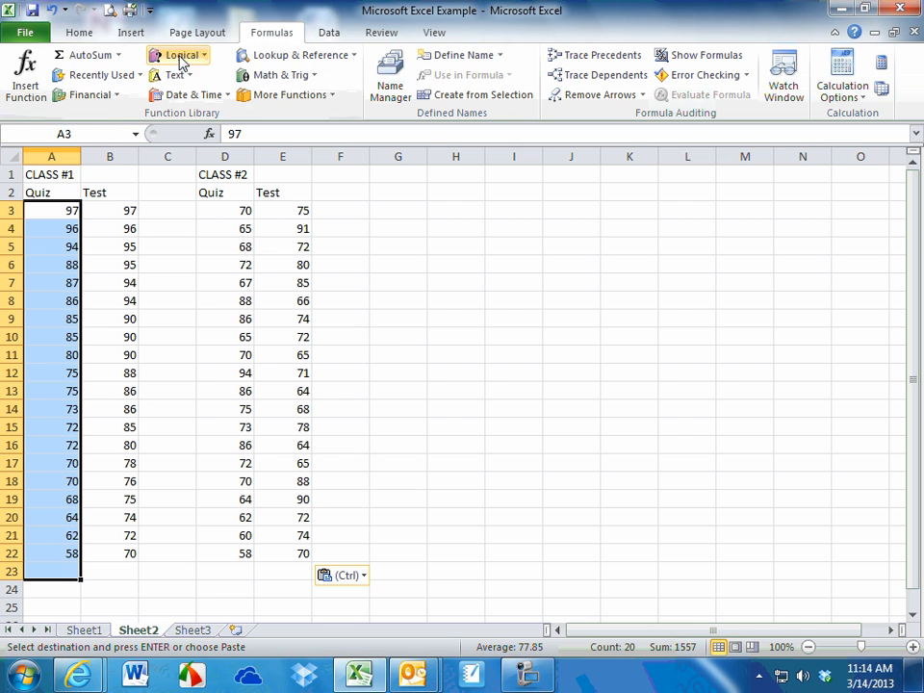
click(119, 56)
click(83, 97)
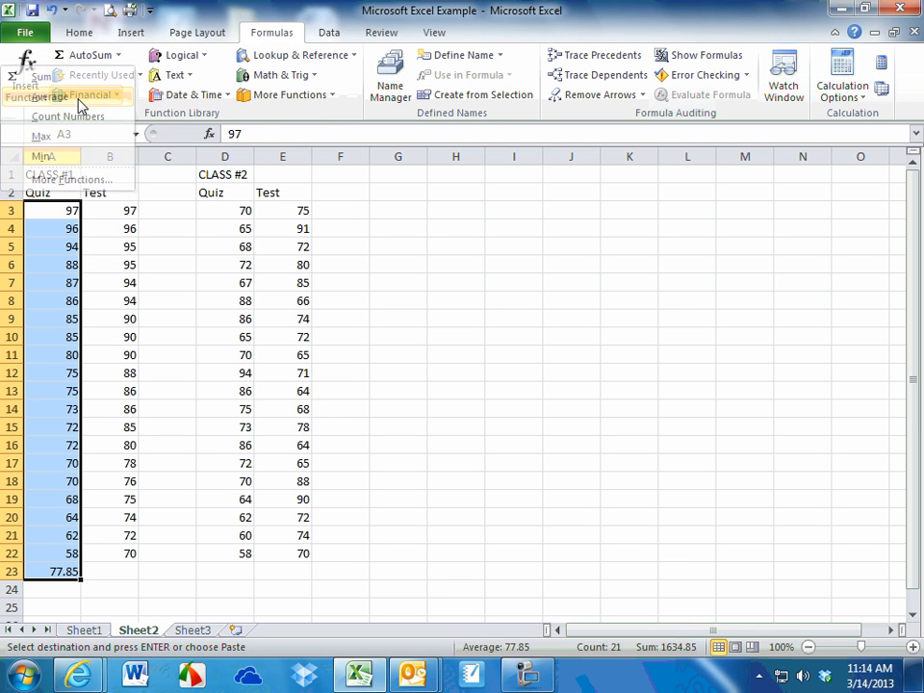
Copy the average formula from A23 to B23, D23 and E23 for the remaining score columns
click(99, 574)
click(58, 571)
key(ctrl+c)
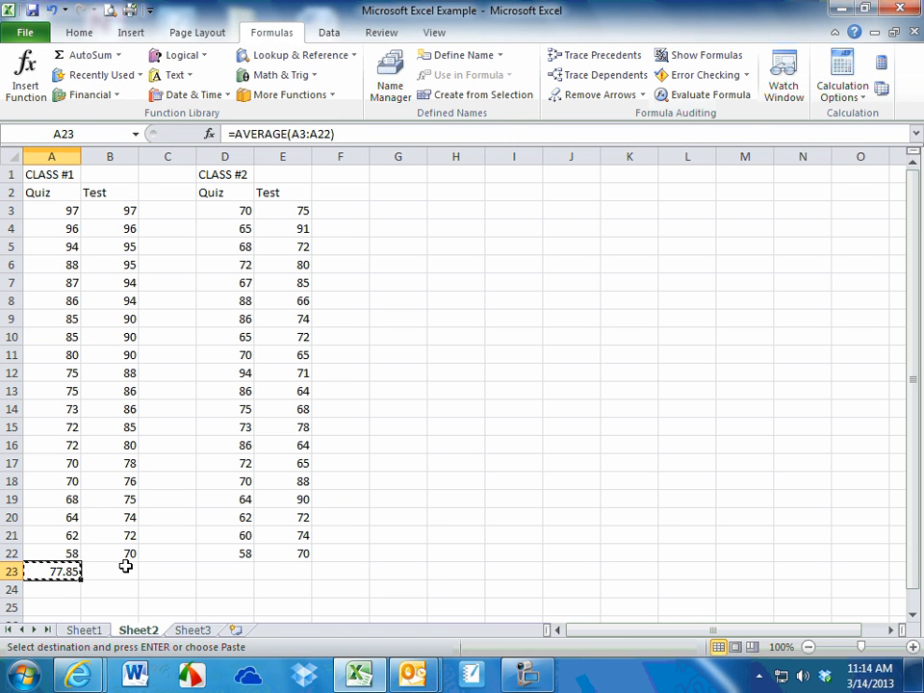
click(106, 572)
key(ctrl+v)
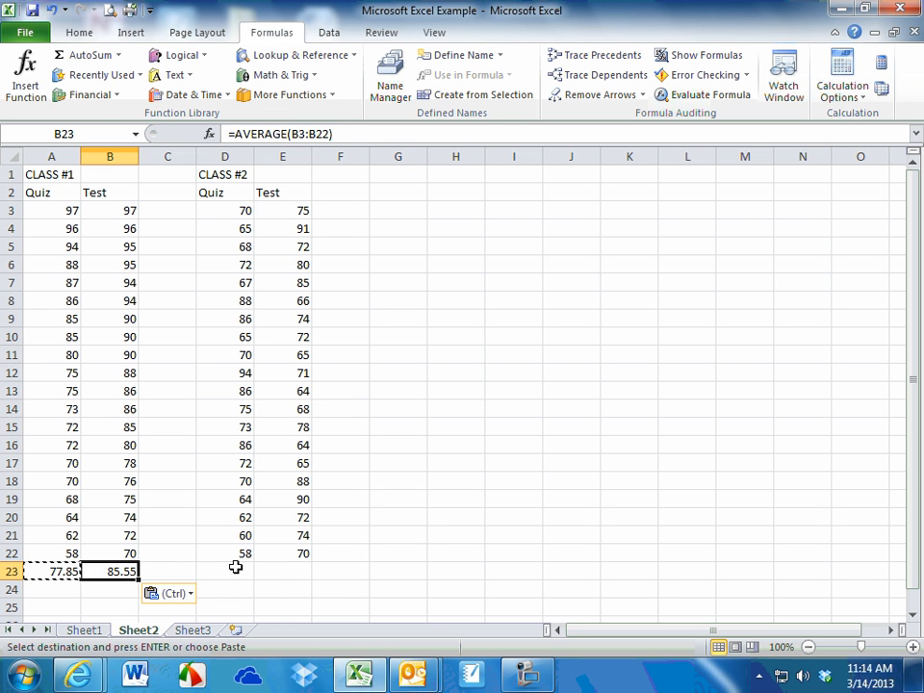
click(235, 570)
key(ctrl+v)
click(274, 571)
key(ctrl+v)
click(414, 534)
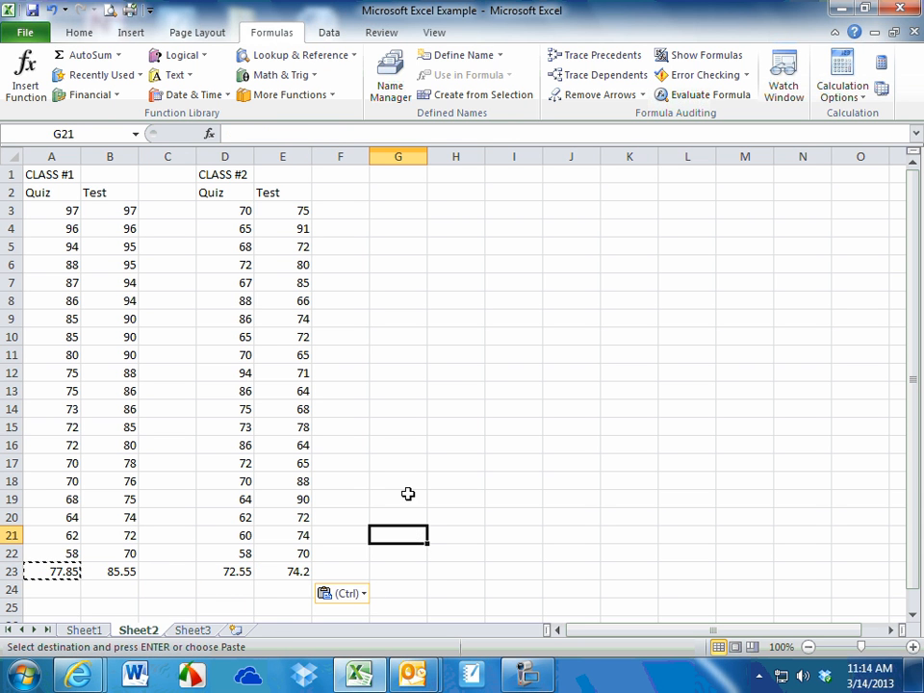
Start a grade table in column G by entering Class 1, A and B in cells G3 to G5
click(407, 210)
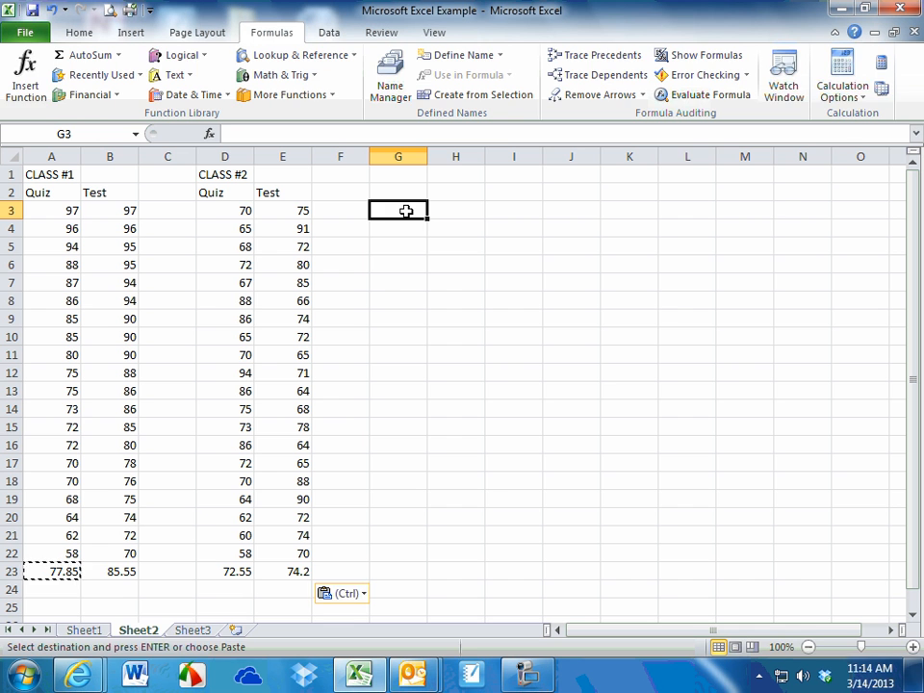
text(Class 1)
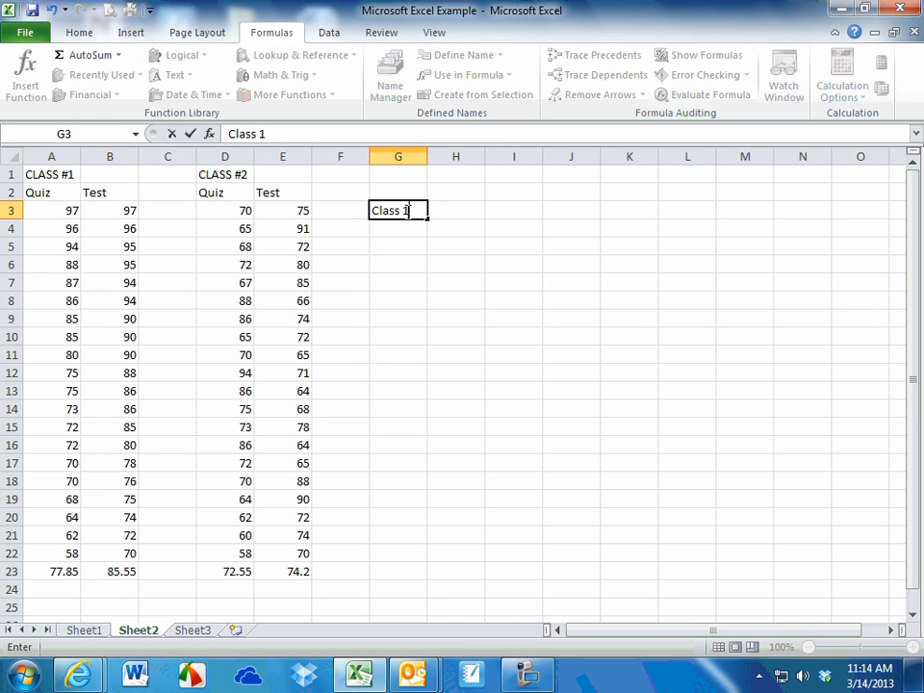
key(Return)
text(A)
key(Return)
text(B)
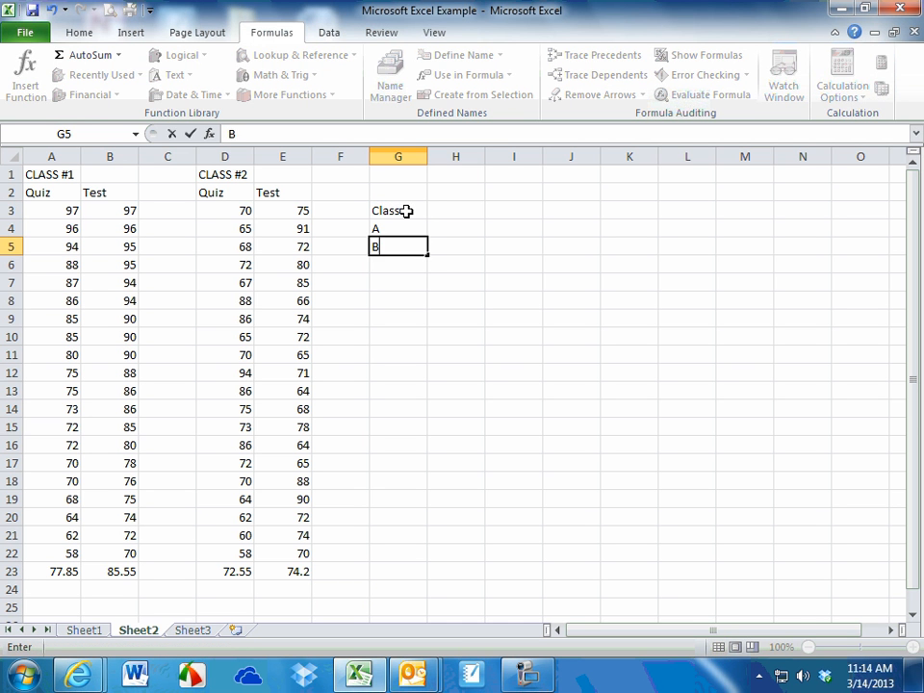
key(Return)
Complete the grade labels with C, D and F in cells G6 to G8, replacing the auto-completed Class 1 in G6
text(Class 1)
key(Return)
text(D)
key(Up)
text(Class 1)
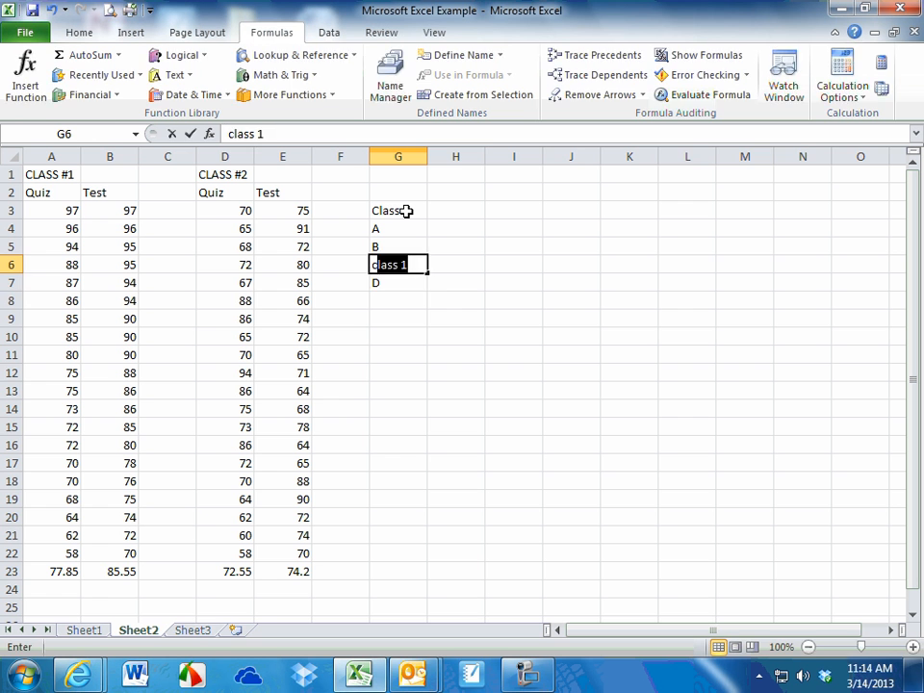
key(Return)
key(Up)
text(c)
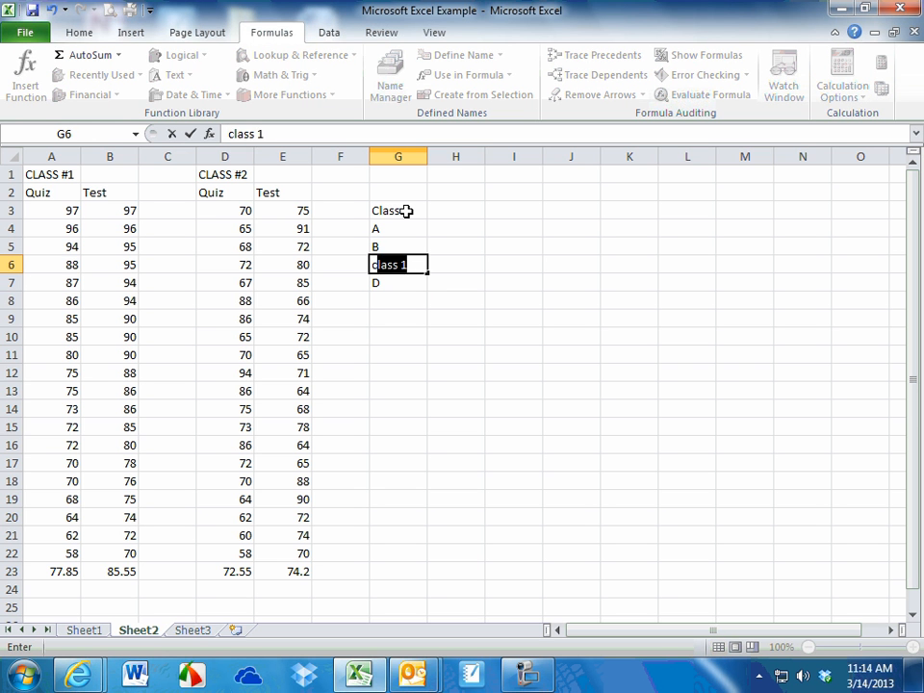
key(BackSpace)
key(BackSpace)
text(C)
key(BackSpace)
key(Return)
key(Return)
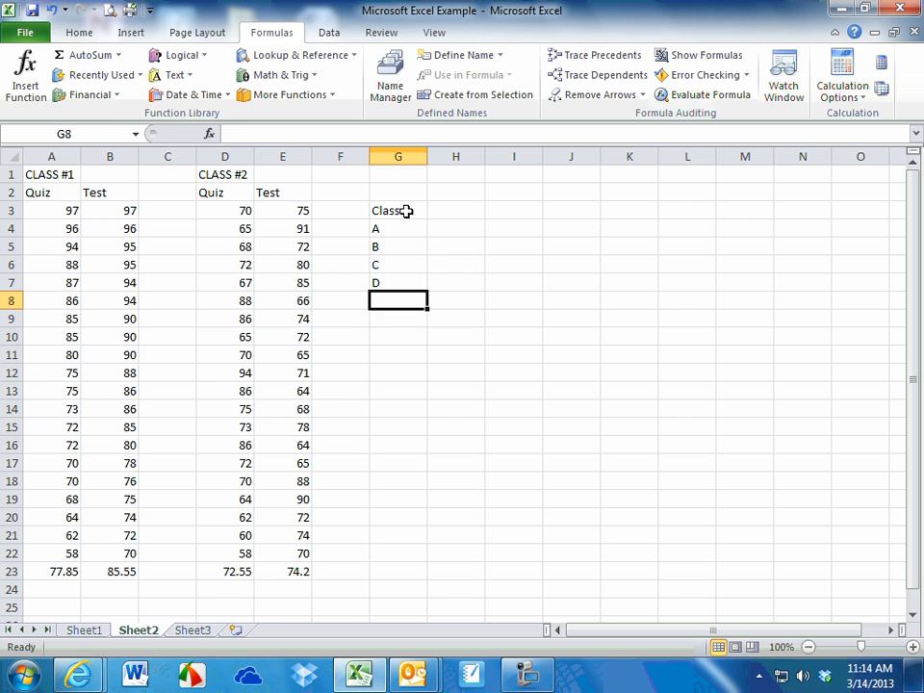
text(F)
Enter the column headings Quiz in H3 and Test in I3 next to the Class 1 label
click(452, 211)
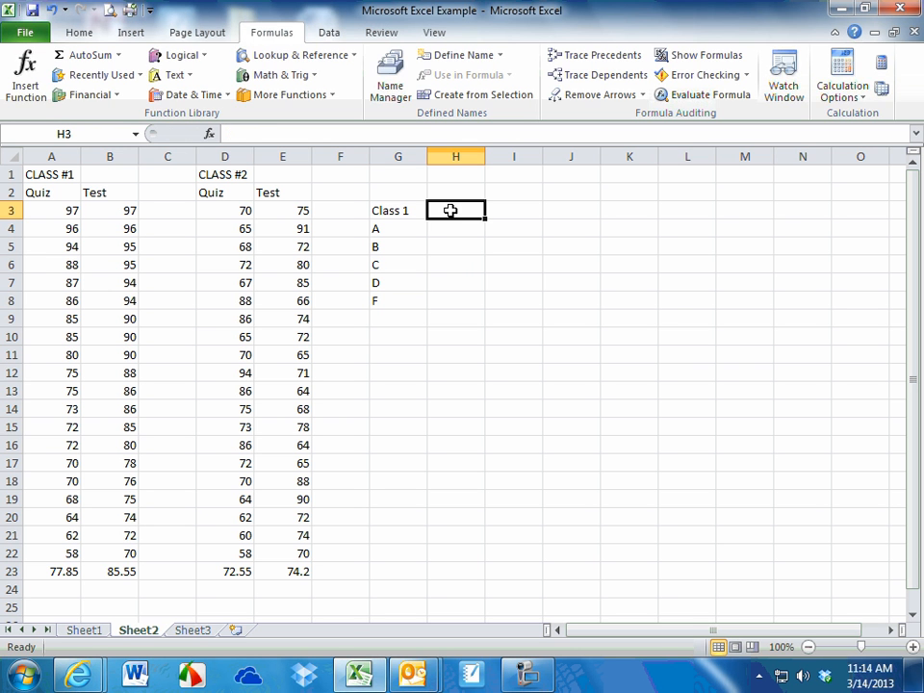
text(qUIZ)
key(BackSpace)
key(BackSpace)
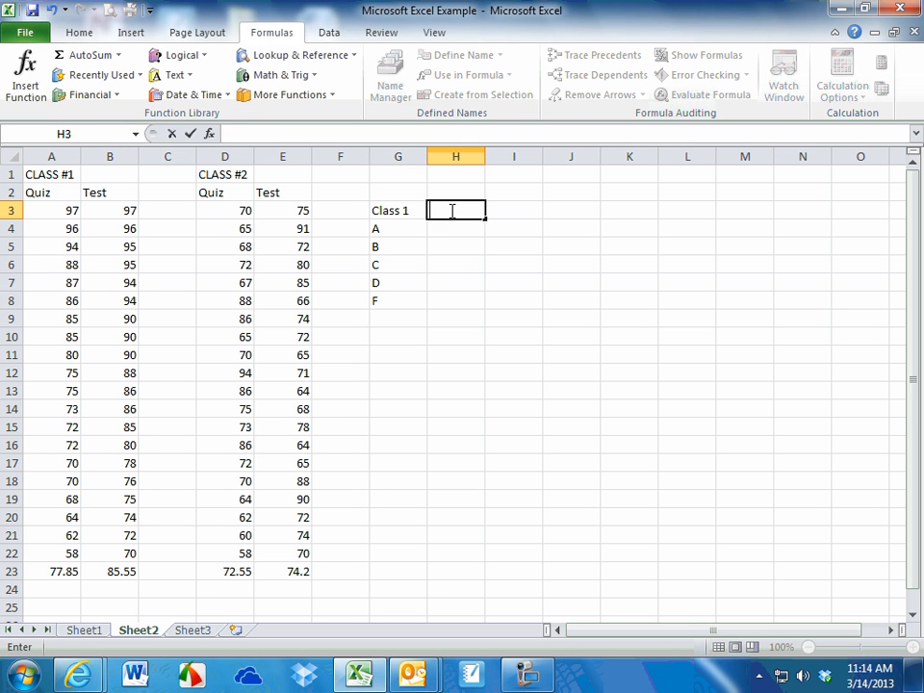
text(Quiz)
key(Tab)
text(Test)
key(Return)
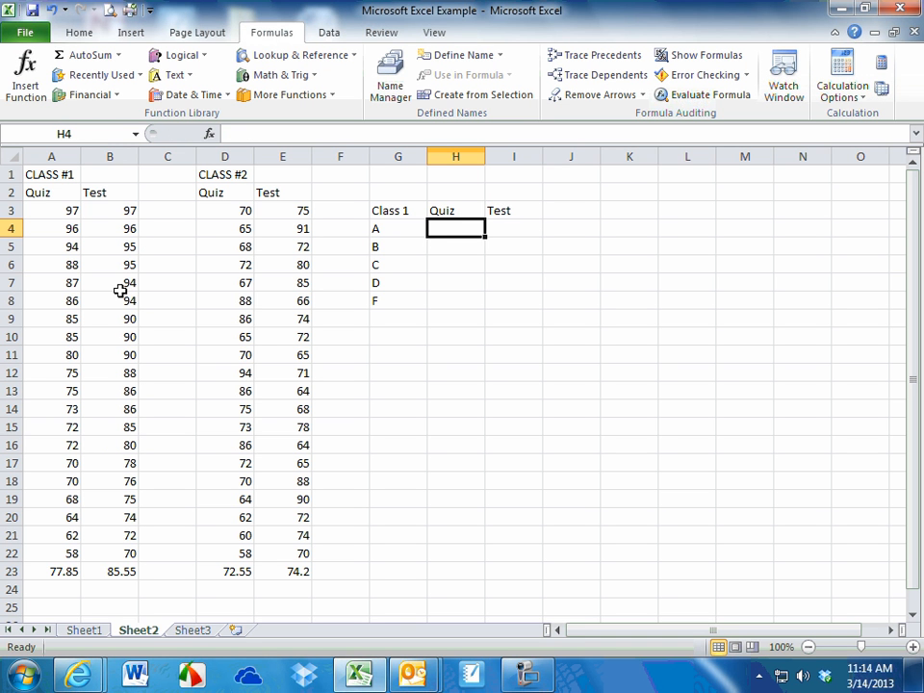
Count the Class #1 quiz scores A3:A5 and enter 3 as the number of A grades in H4
click(61, 211)
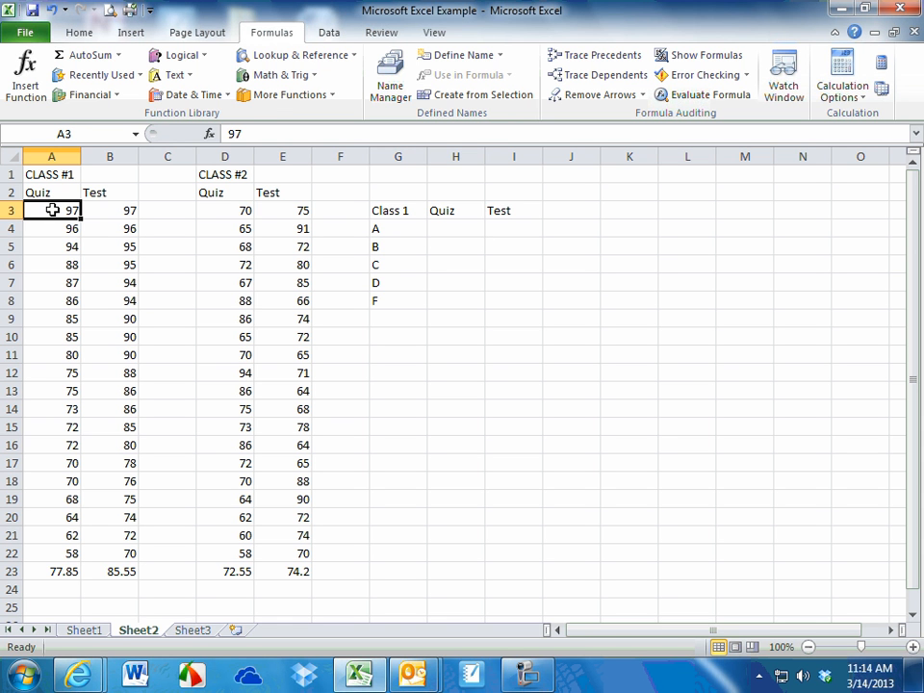
drag(52, 210, 59, 247)
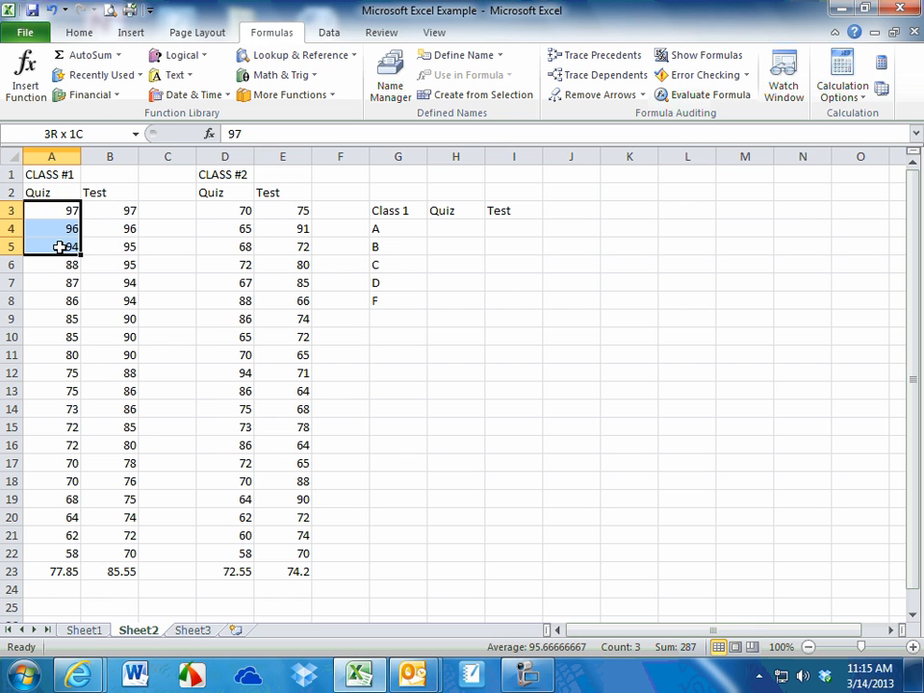
click(442, 231)
text(3)
click(448, 267)
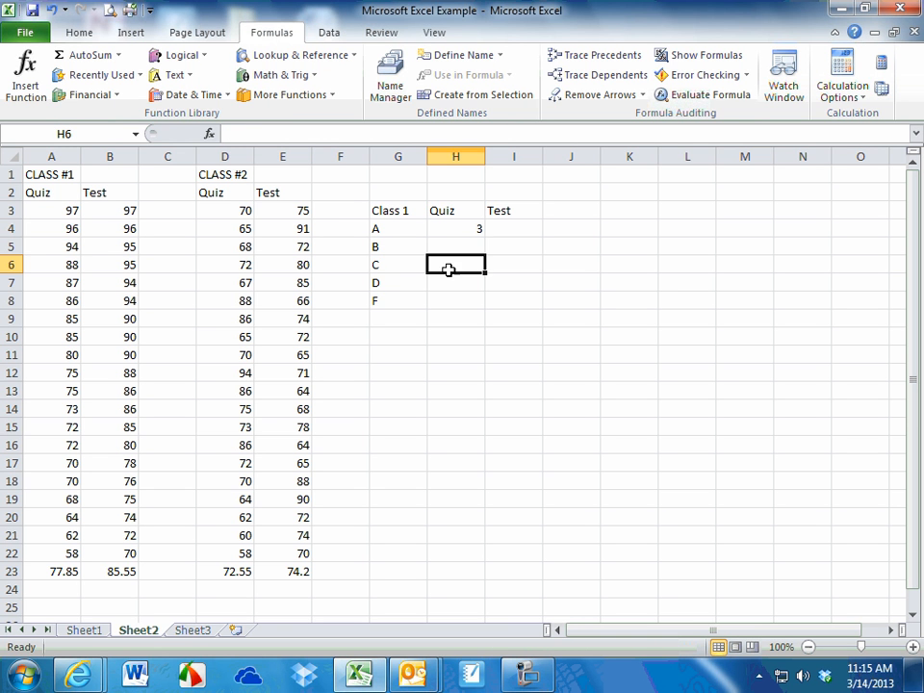
Count the Class #1 quiz scores A6:A8 and enter 3 as the number of B grades in H5
click(49, 258)
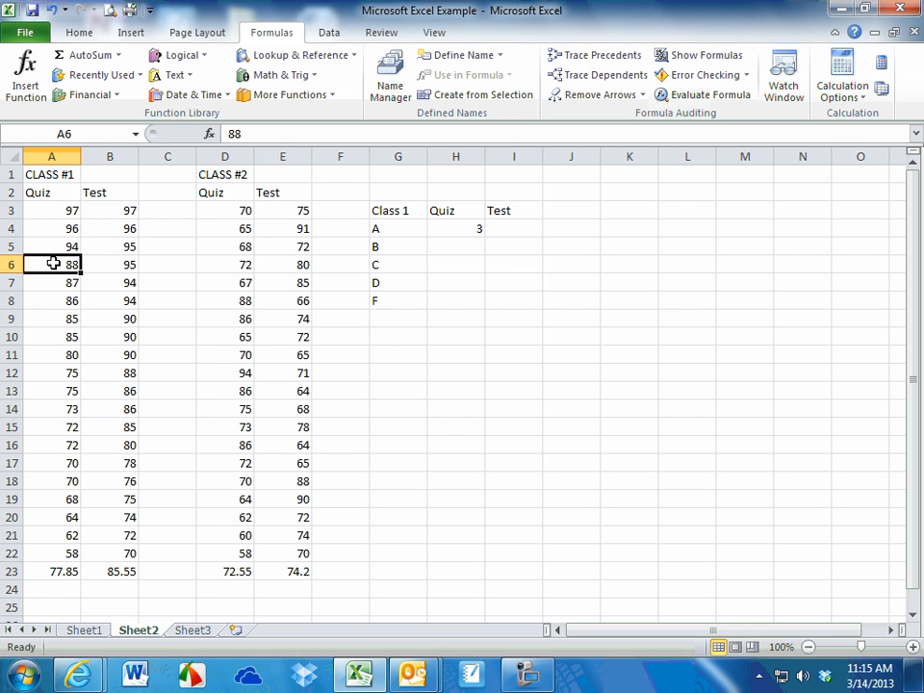
drag(53, 263, 67, 300)
click(470, 246)
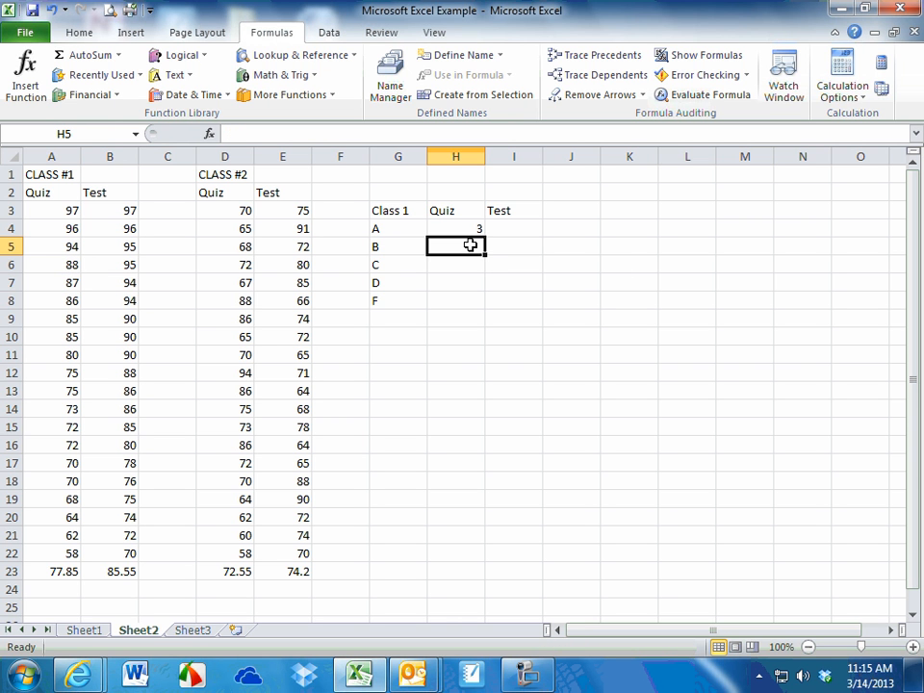
text(3)
Count the Class #1 quiz scores A9:A11 and enter 3 as the number of C grades in H6
click(51, 319)
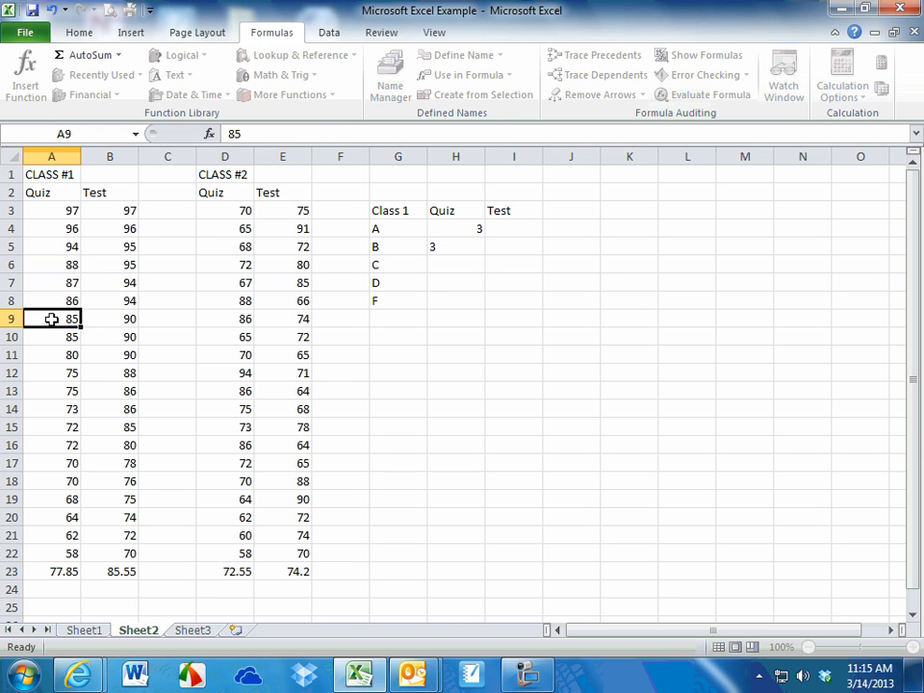
drag(51, 319, 58, 352)
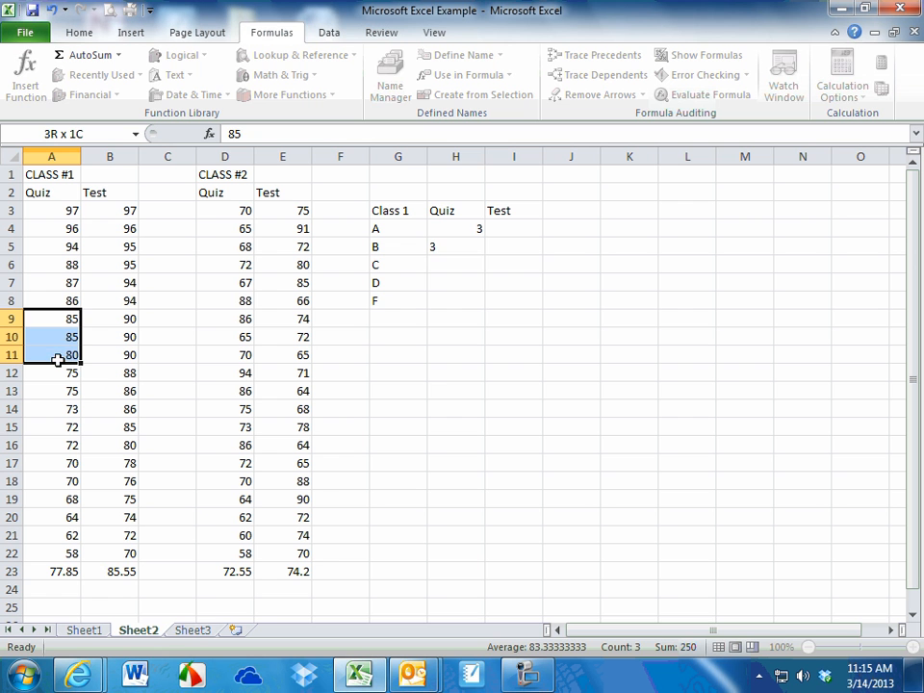
click(470, 262)
text(3)
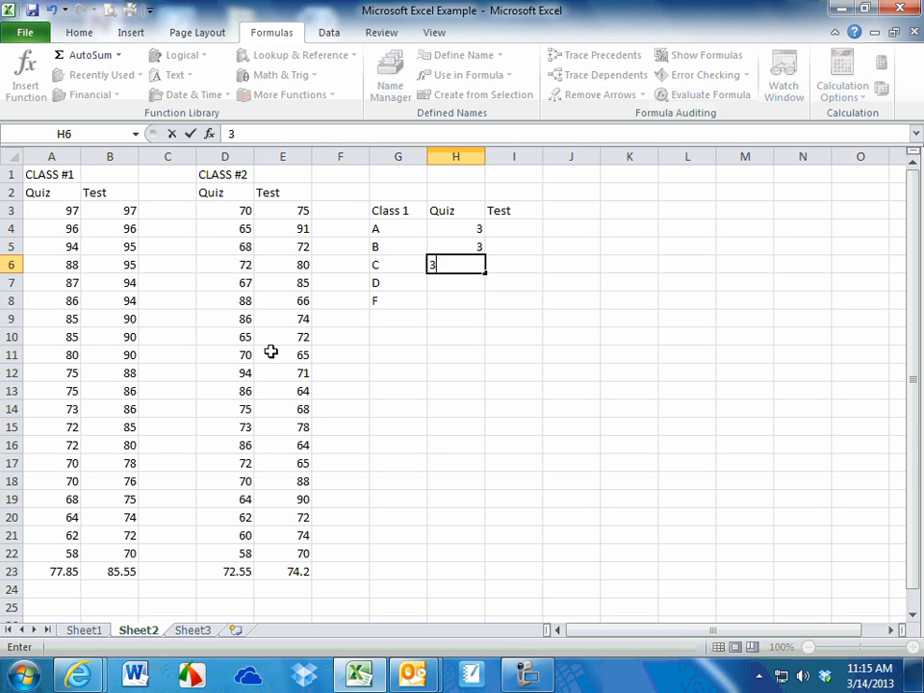
Count the Class #1 quiz scores A12:A18 and enter 7 as the number of D grades in H7
click(87, 372)
click(57, 372)
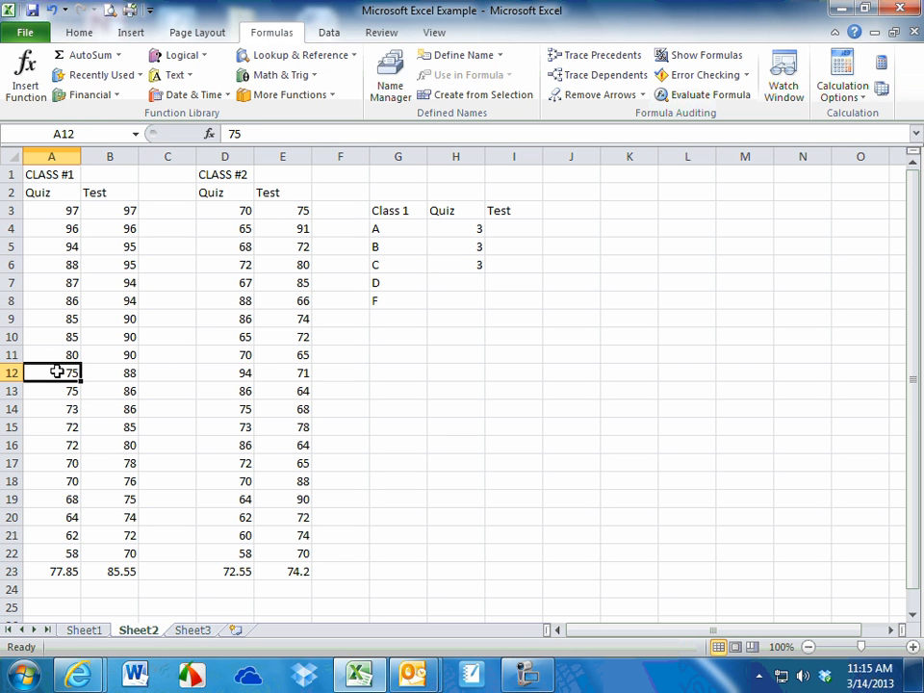
drag(57, 371, 58, 488)
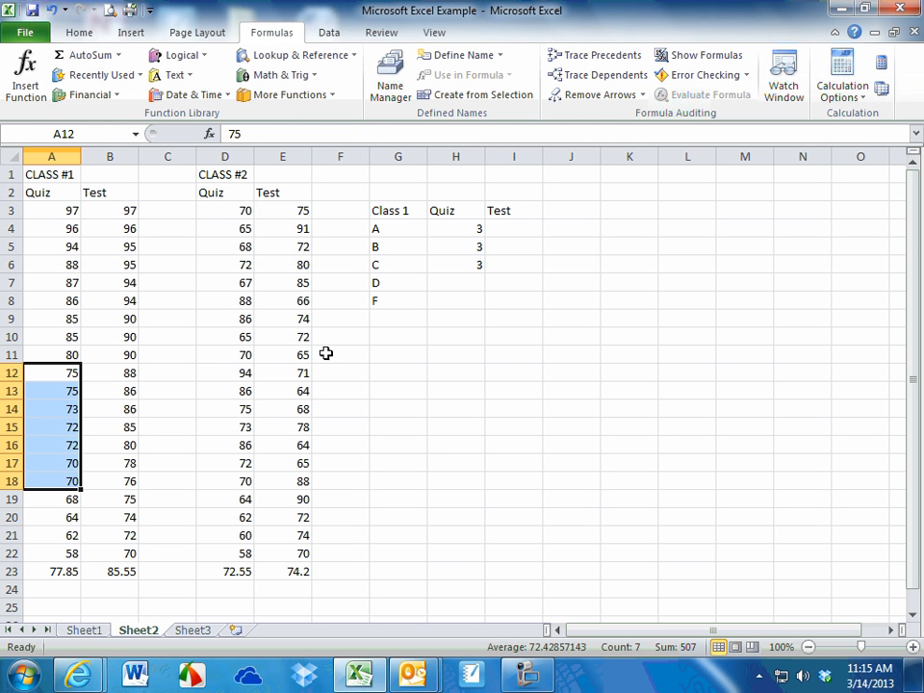
click(449, 281)
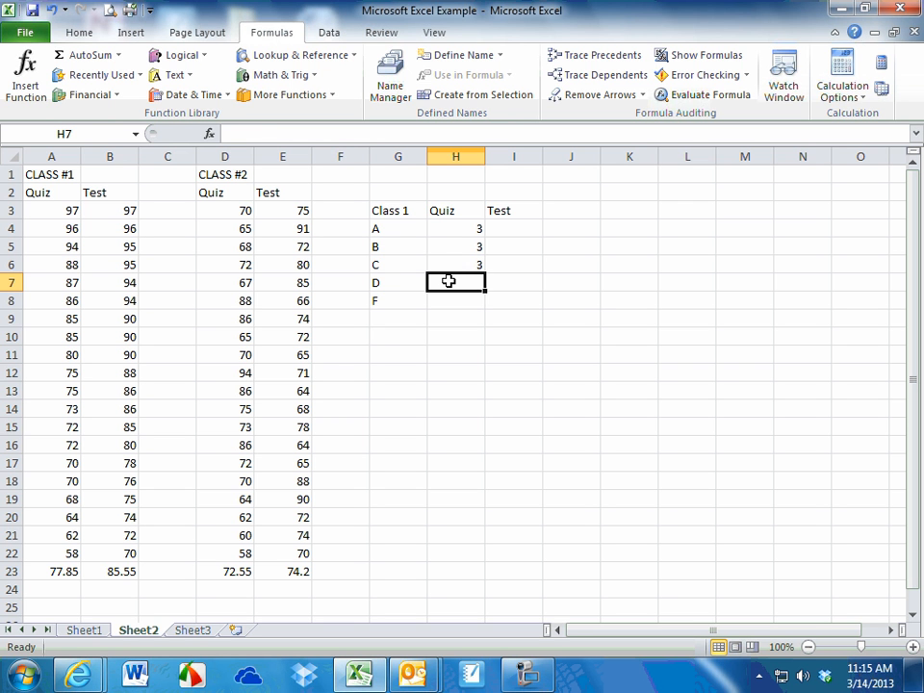
text(7)
click(342, 353)
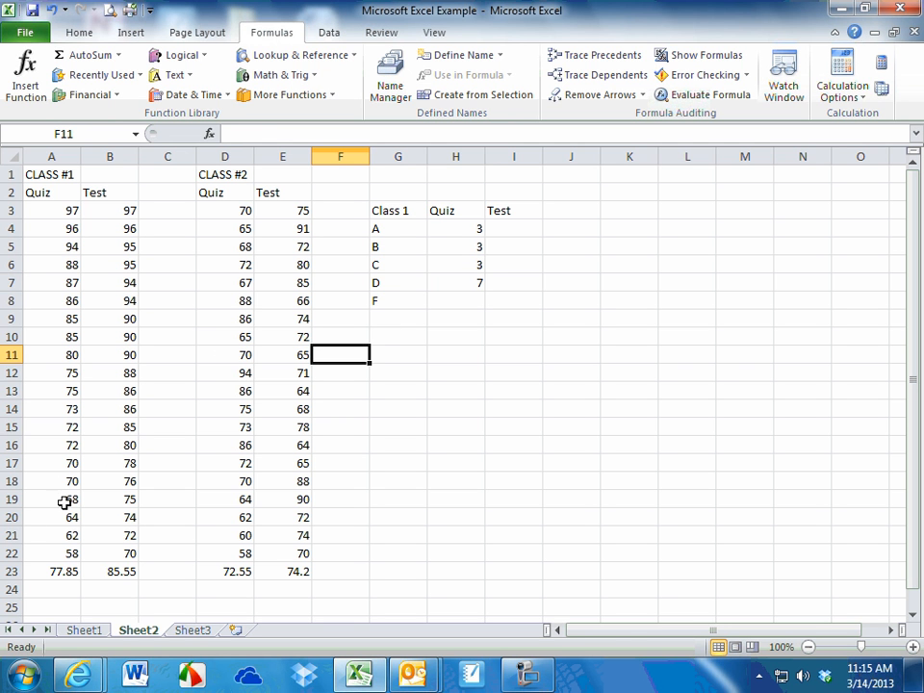
Count the Class #1 quiz scores A19:A22 and enter 4 as the number of F grades in H8
drag(63, 501, 61, 553)
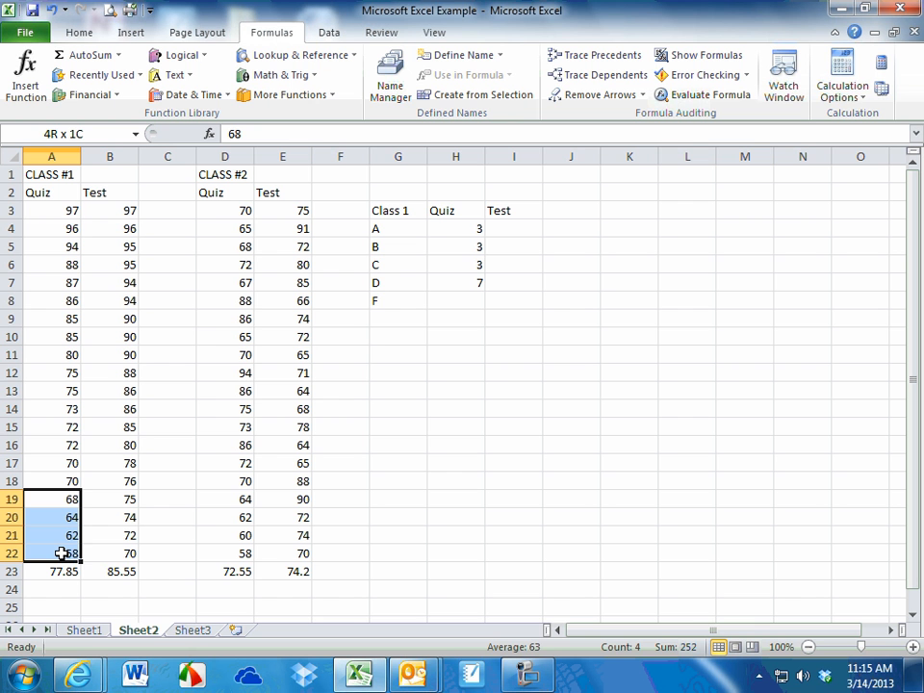
click(458, 294)
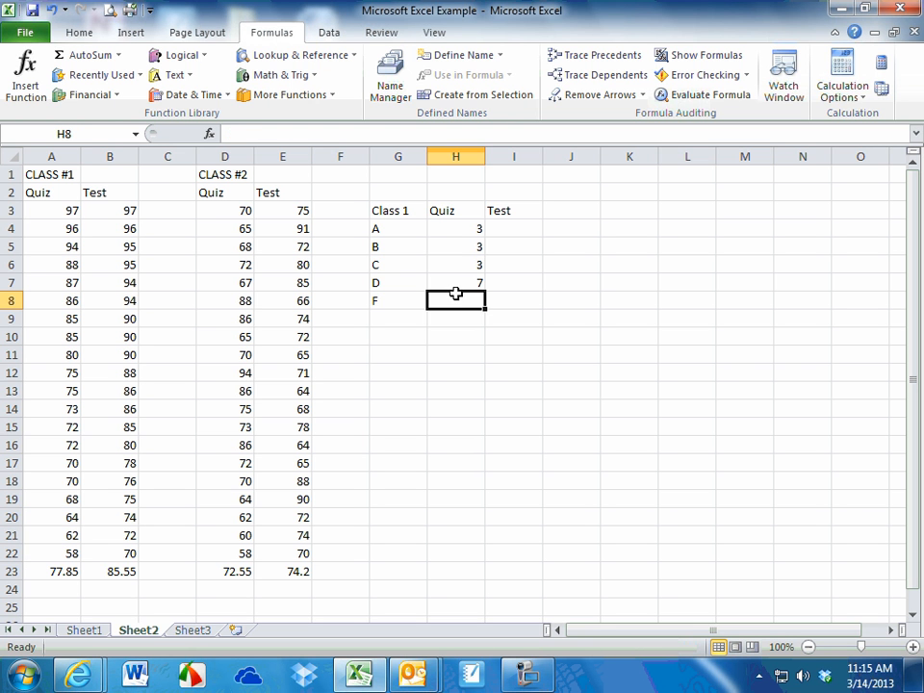
text(4)
click(511, 353)
Count the Class #1 test scores B3:B8 and enter 6 as the number of A grades in I4
click(115, 209)
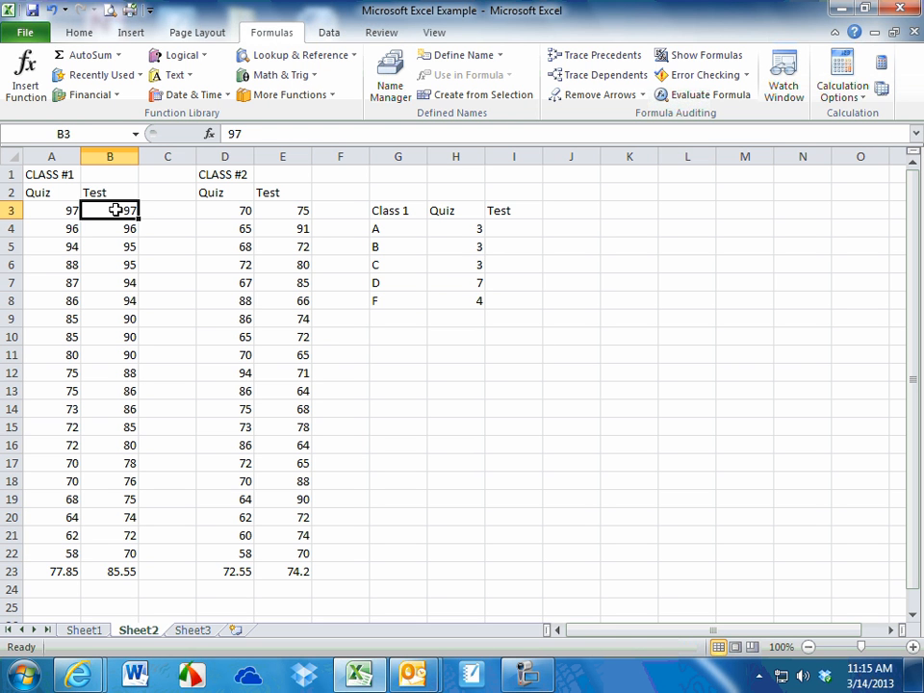
drag(115, 210, 113, 304)
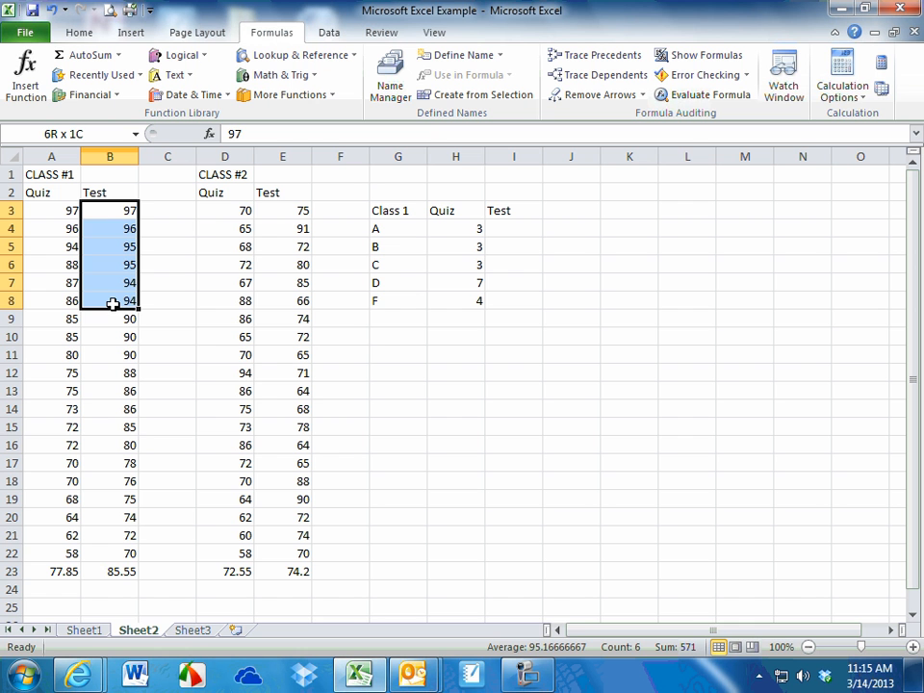
click(514, 230)
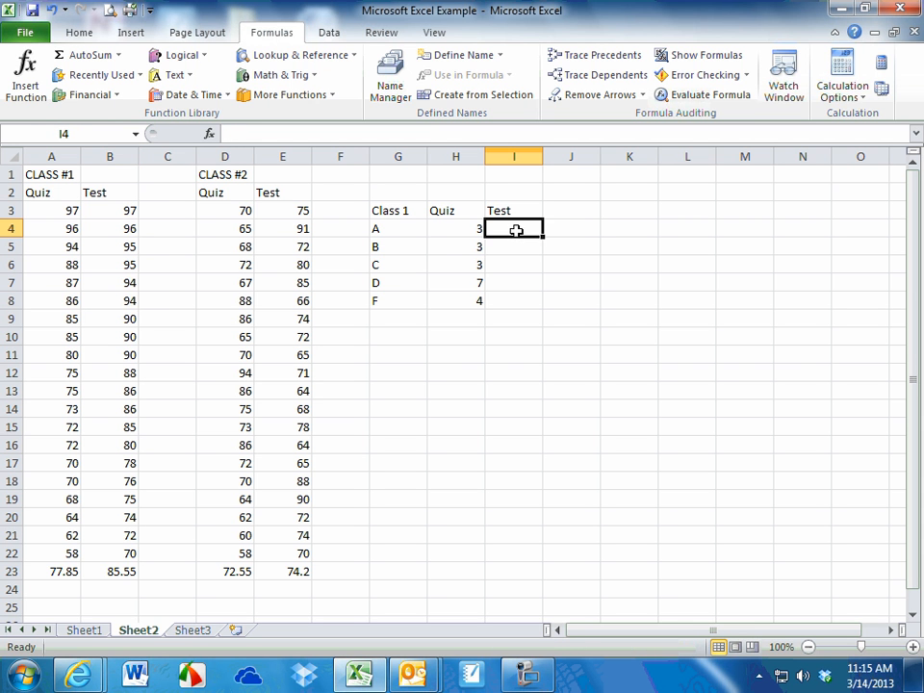
text(6)
Count the Class #1 test scores B9:B14 and enter 6 as the number of B grades in I5
drag(121, 318, 113, 408)
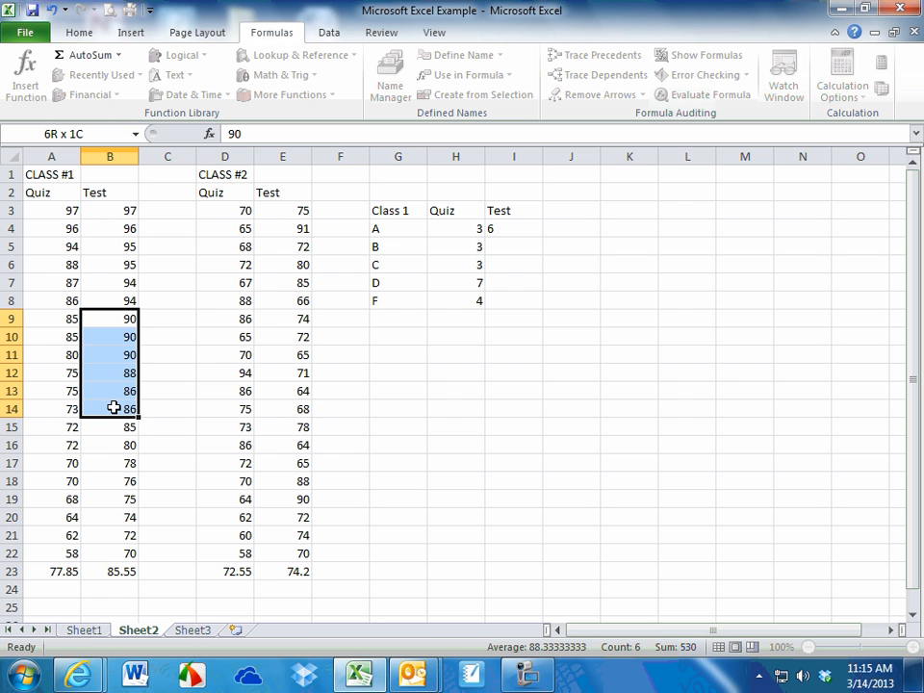
click(512, 243)
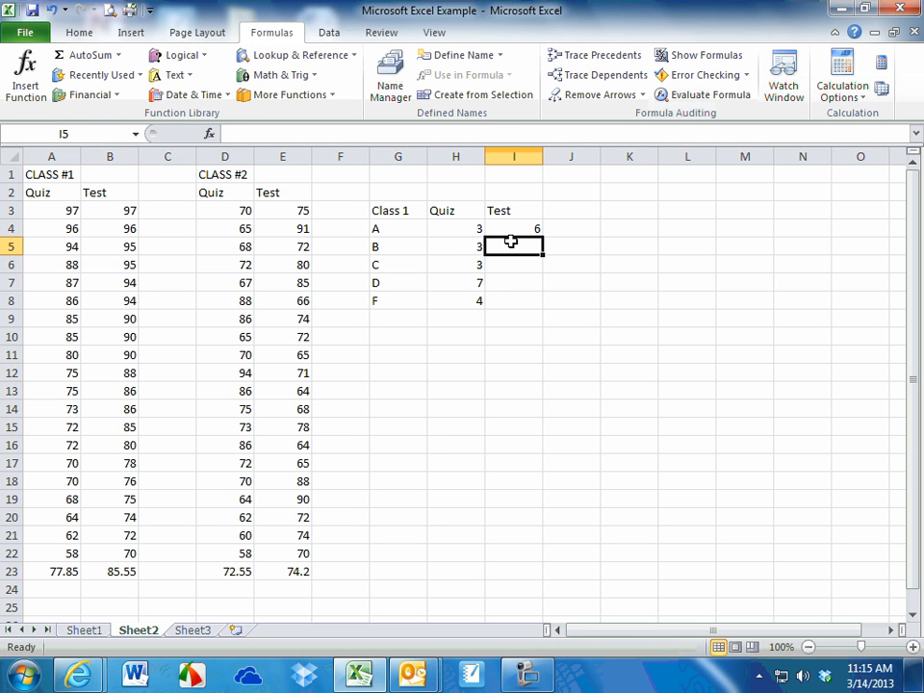
text(6)
click(146, 424)
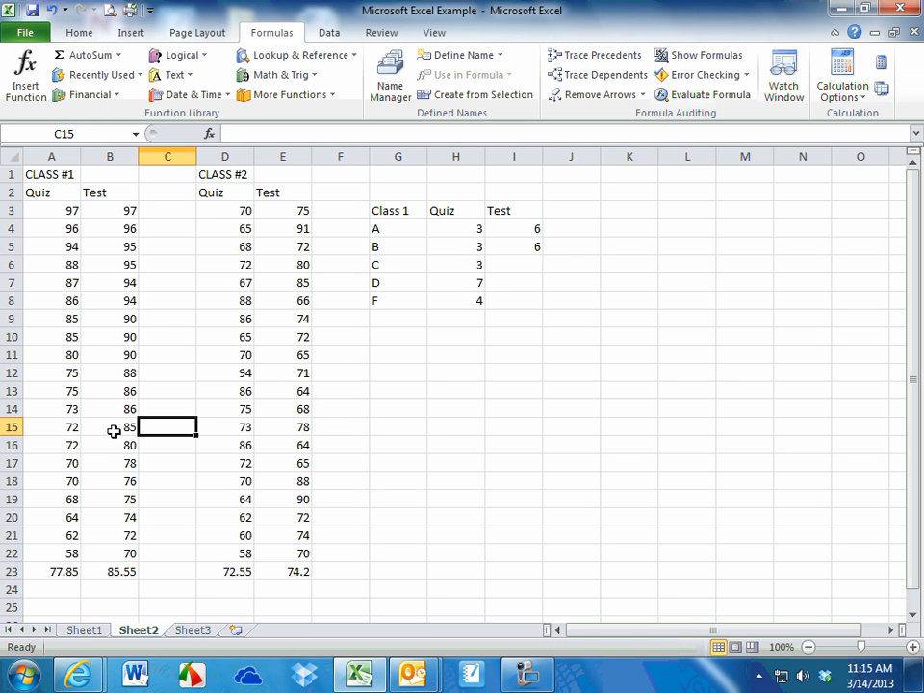
Count the Class #1 test scores B15:B17 and enter 3 as the number of C grades in I6
drag(114, 431, 118, 463)
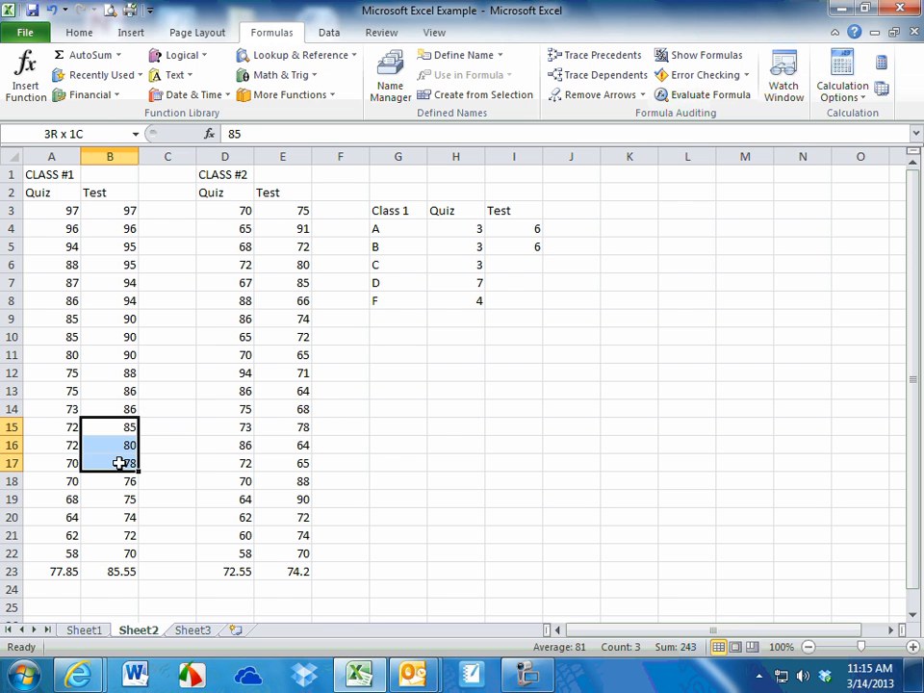
click(515, 260)
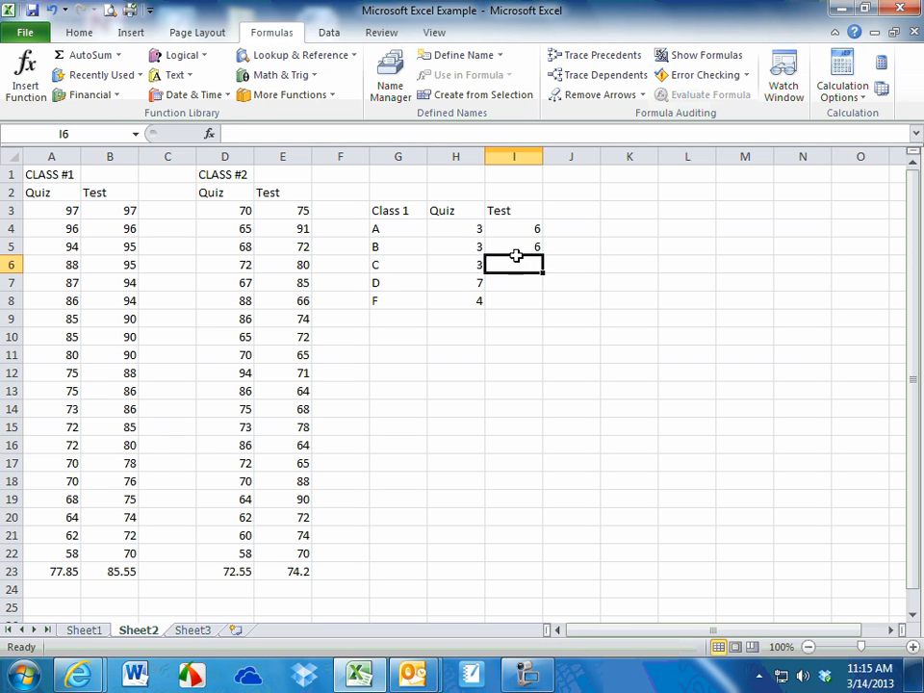
text(3)
click(128, 520)
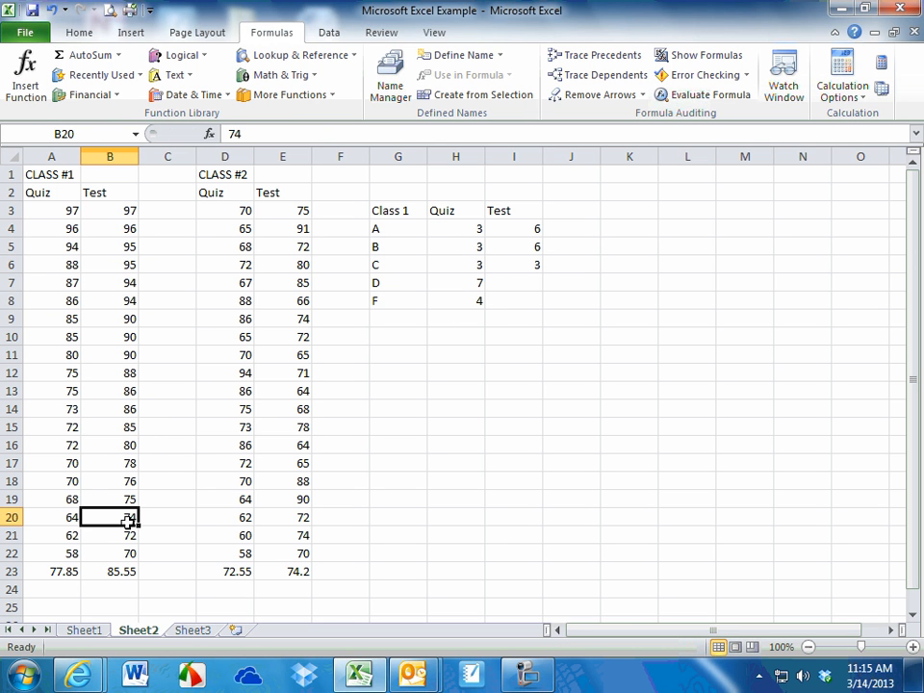
Count the Class #1 test scores B18:B22 and enter 5 as the number of D grades in I7
click(123, 481)
drag(123, 480, 117, 554)
click(525, 274)
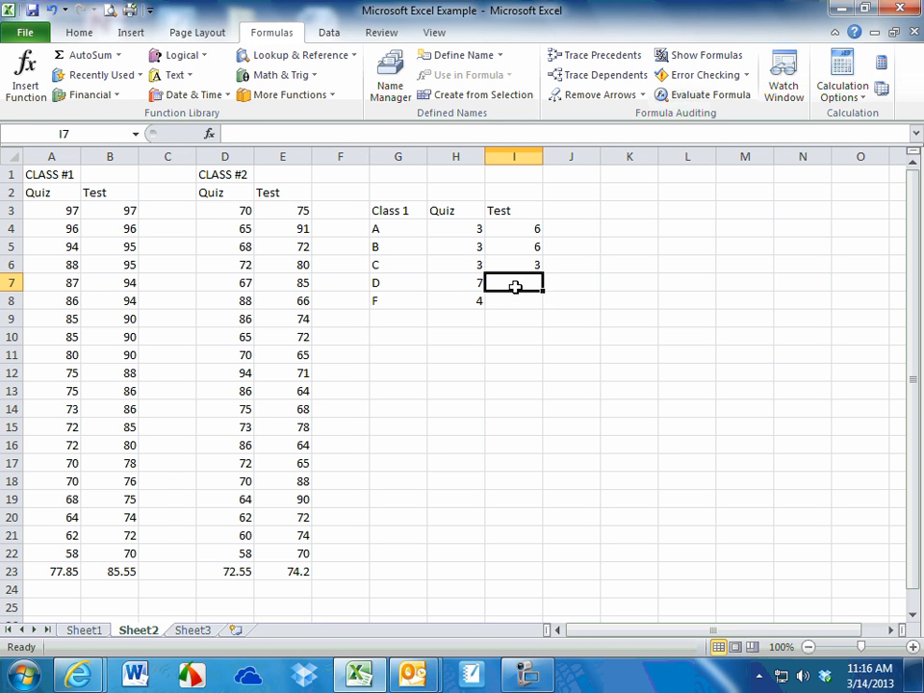
text(5)
Enter 0 as the number of F grades for the Class #1 test in I8
click(510, 305)
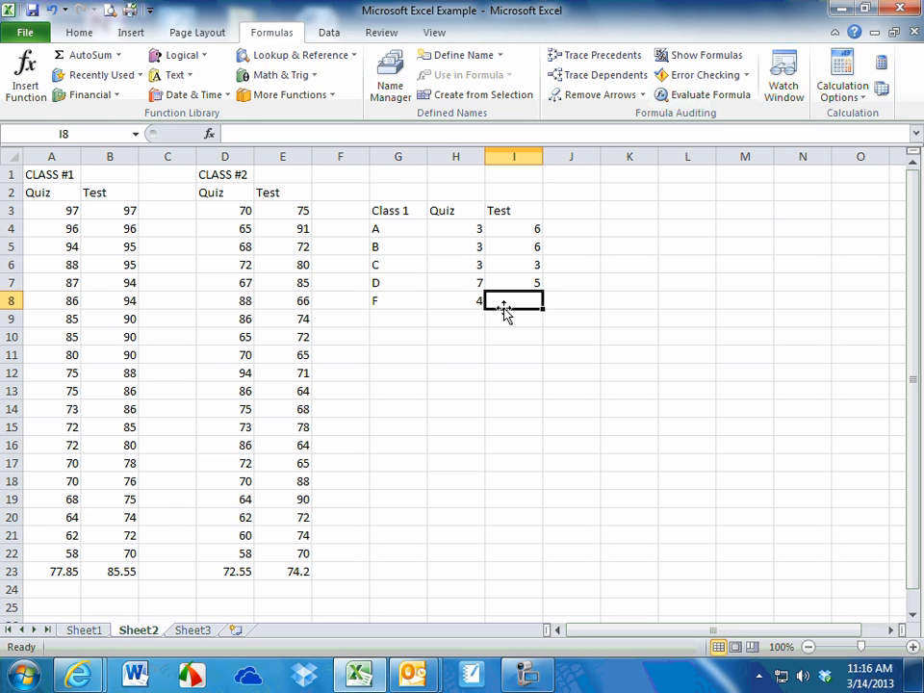
text(0)
click(489, 406)
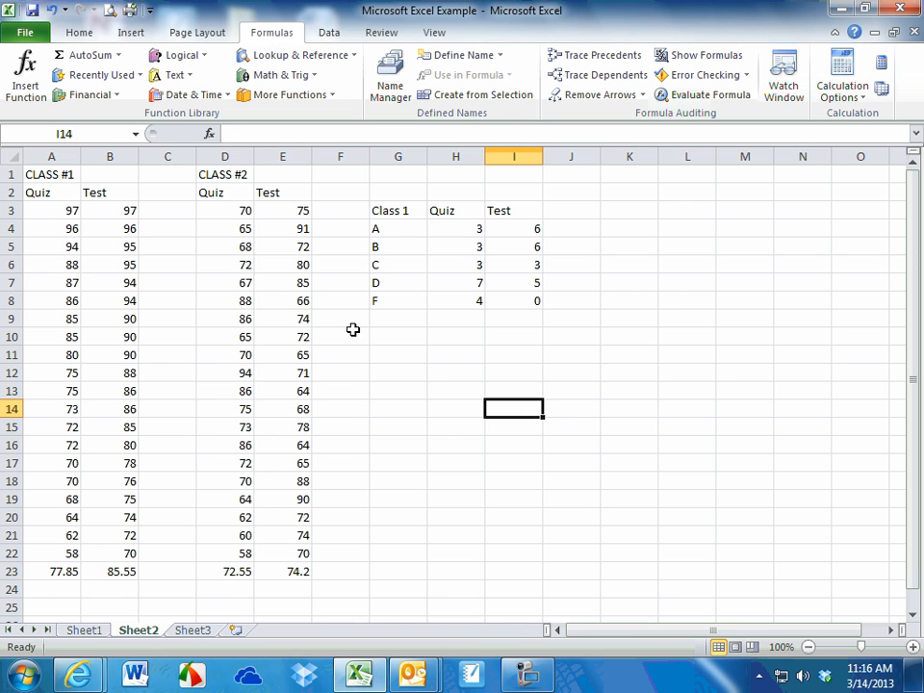
Sort only the Class #2 quiz scores D3:D22 from largest to smallest, treating the data as having no headers
drag(243, 212, 222, 563)
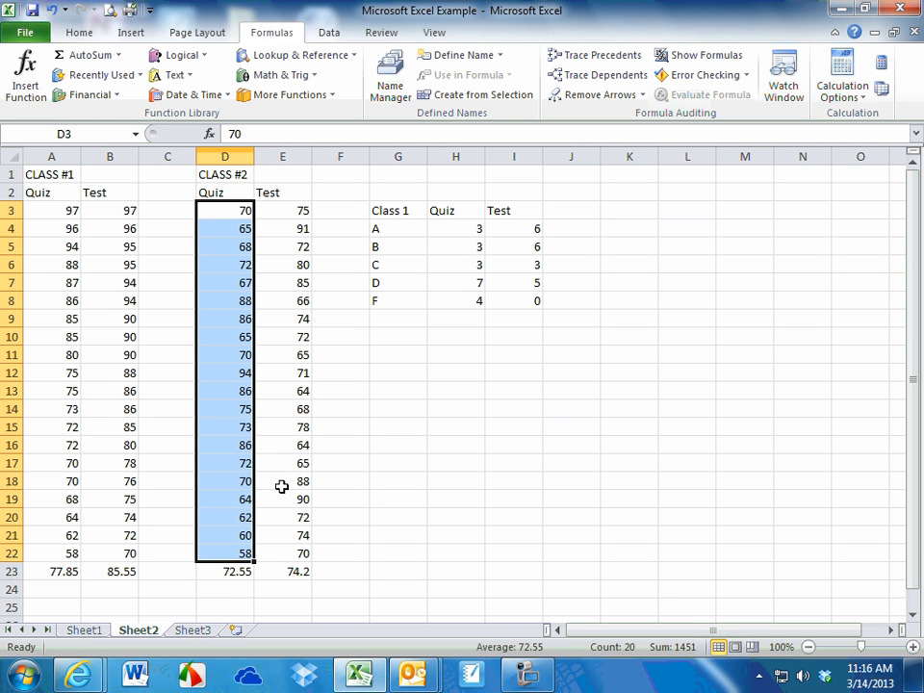
click(331, 35)
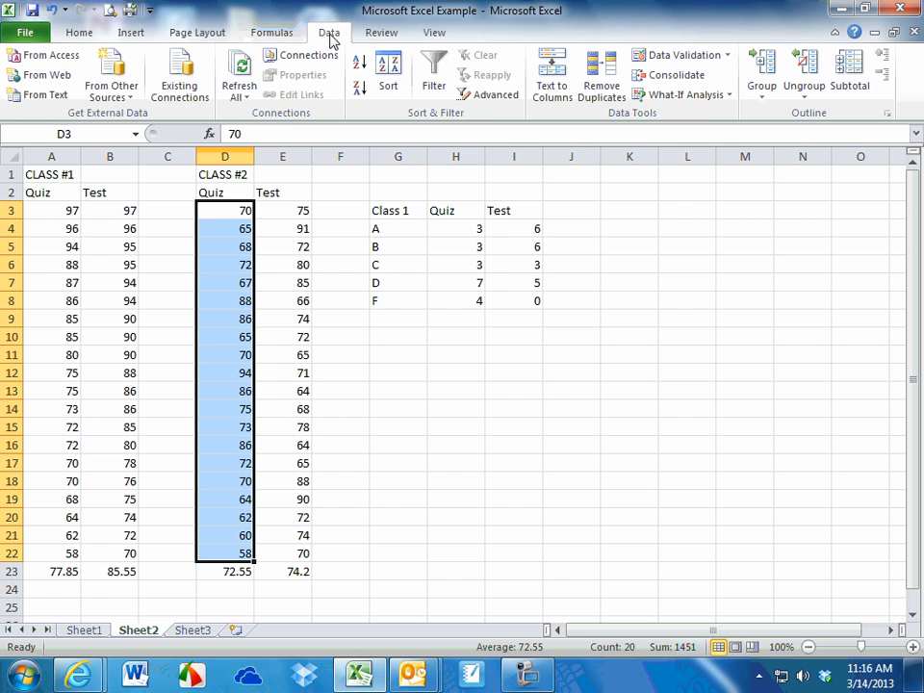
click(388, 67)
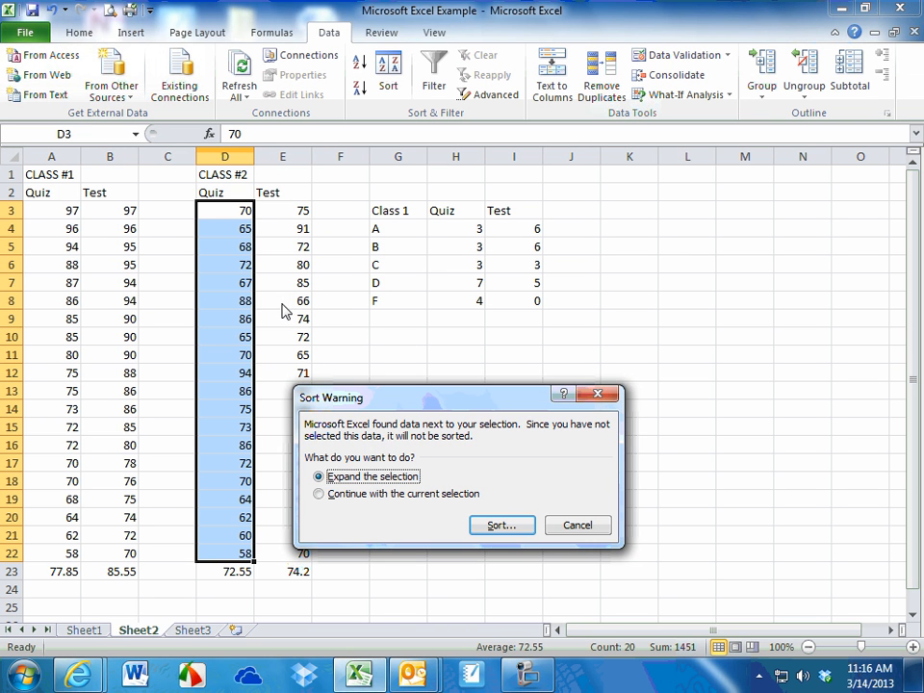
click(319, 494)
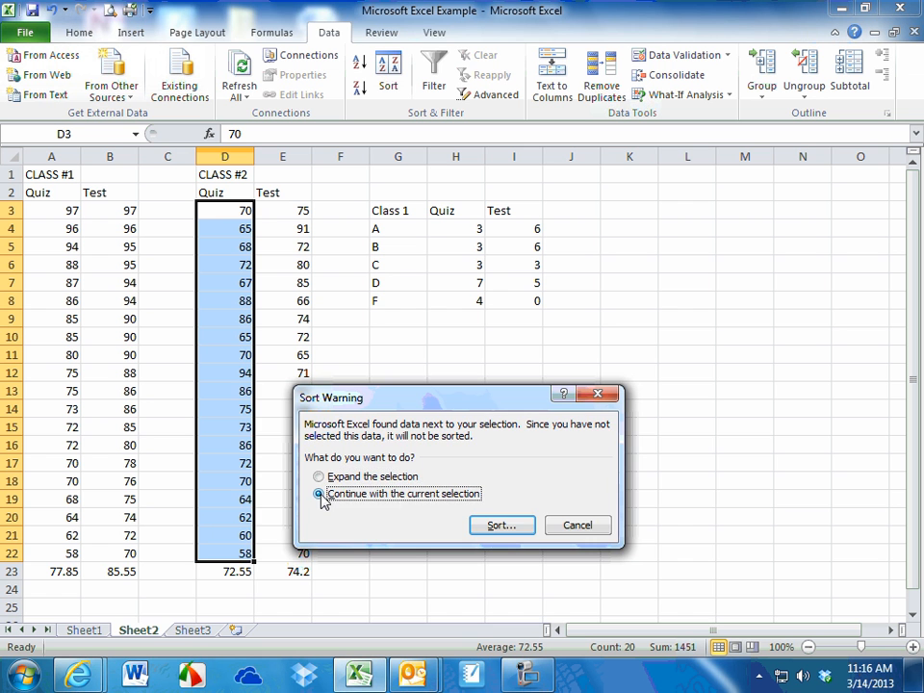
click(484, 525)
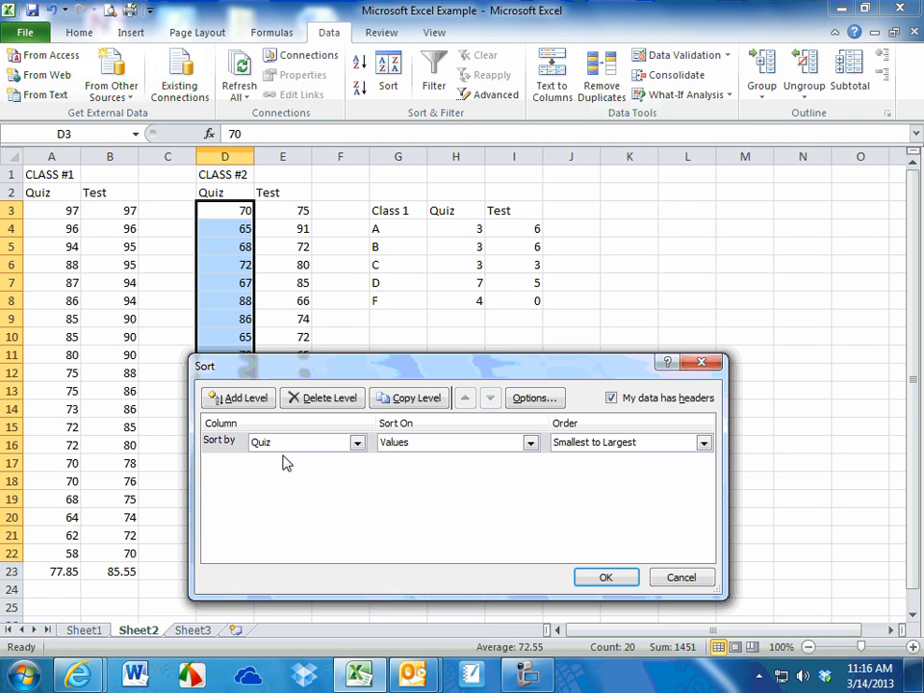
click(590, 441)
click(596, 472)
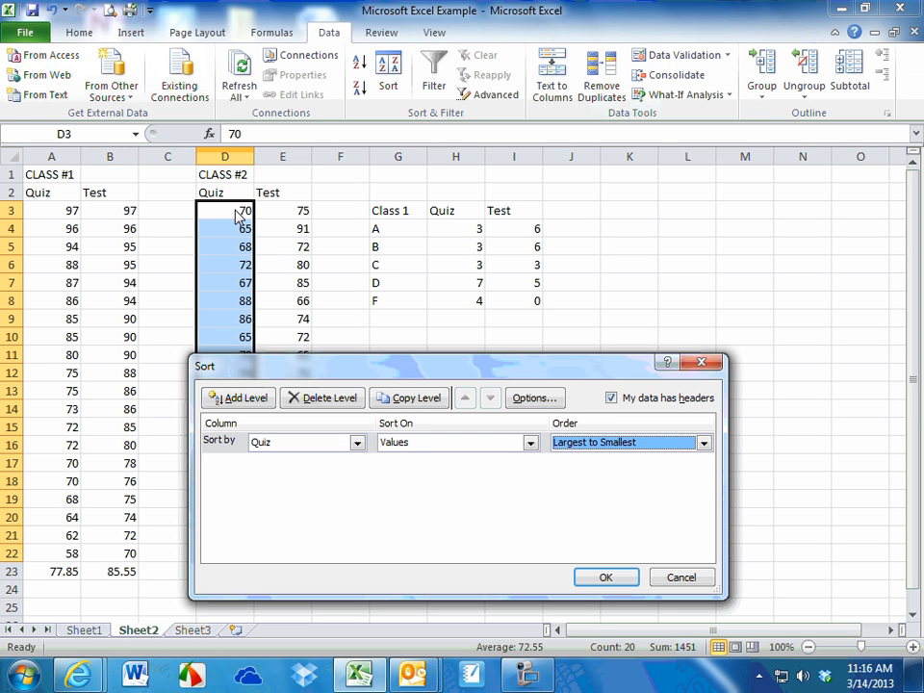
click(621, 400)
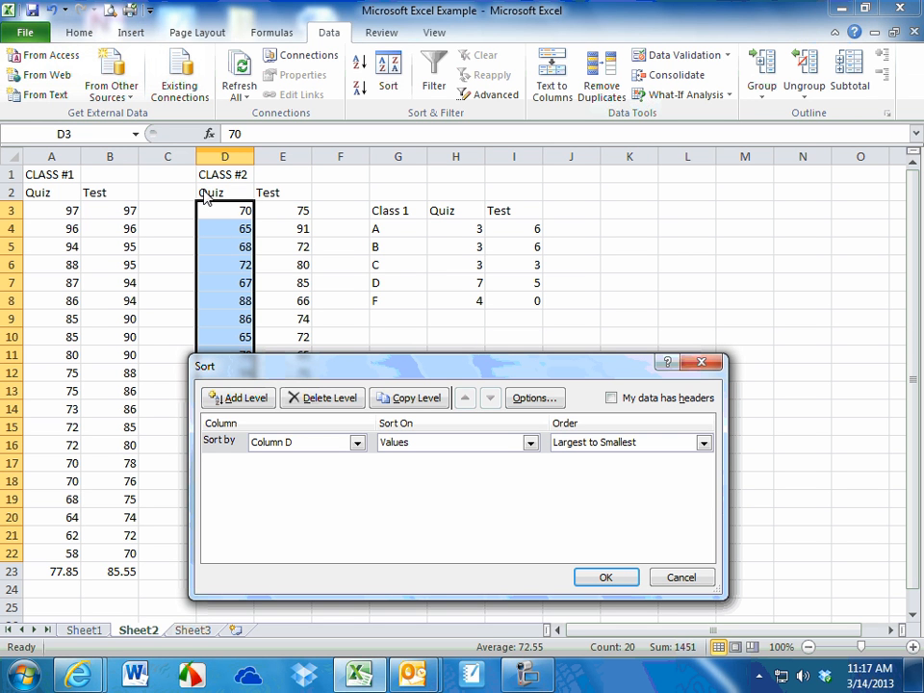
click(606, 576)
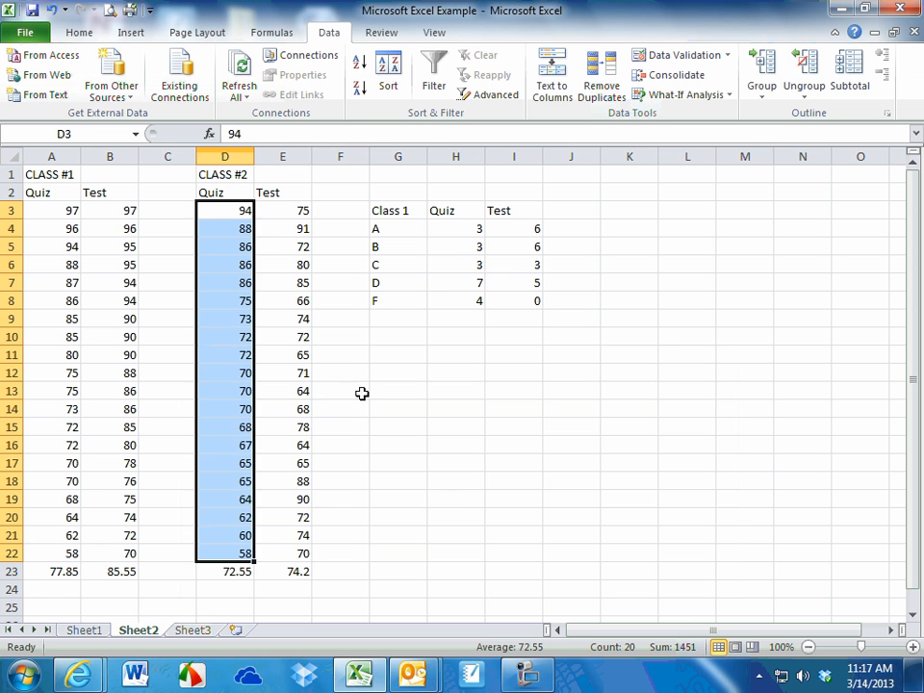
click(362, 394)
Sort only the Class #2 test scores E3:E22 from largest to smallest, continuing with the current selection
drag(300, 214, 306, 559)
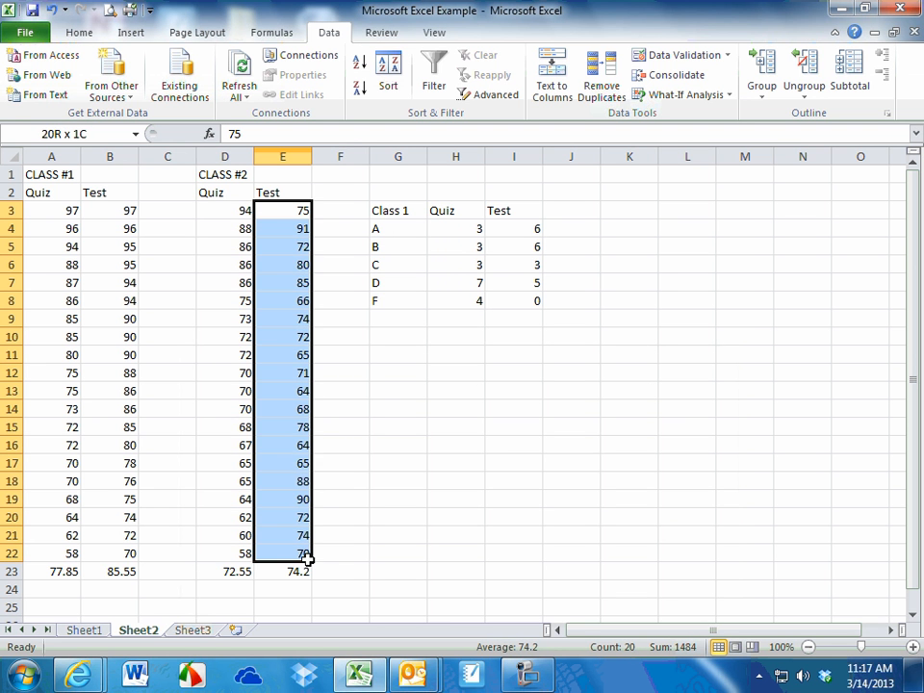
right_click(299, 269)
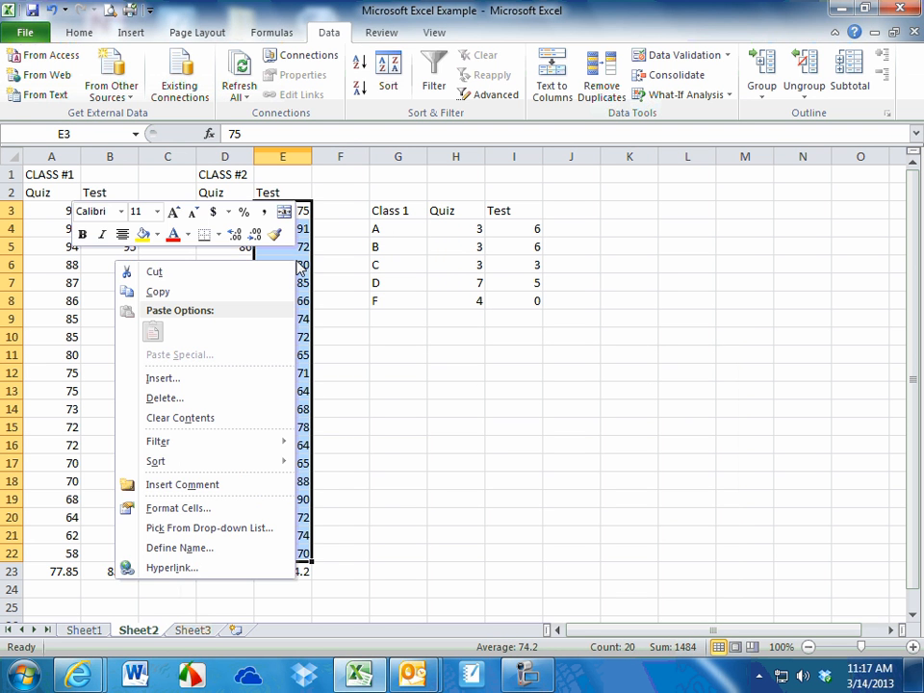
mouse_move(197, 471)
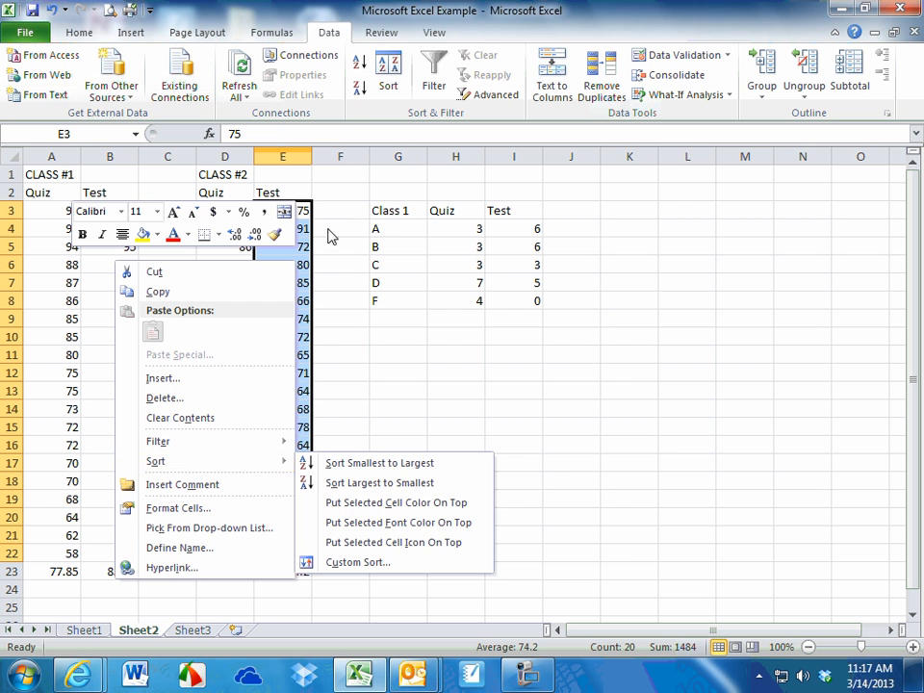
click(385, 66)
click(398, 495)
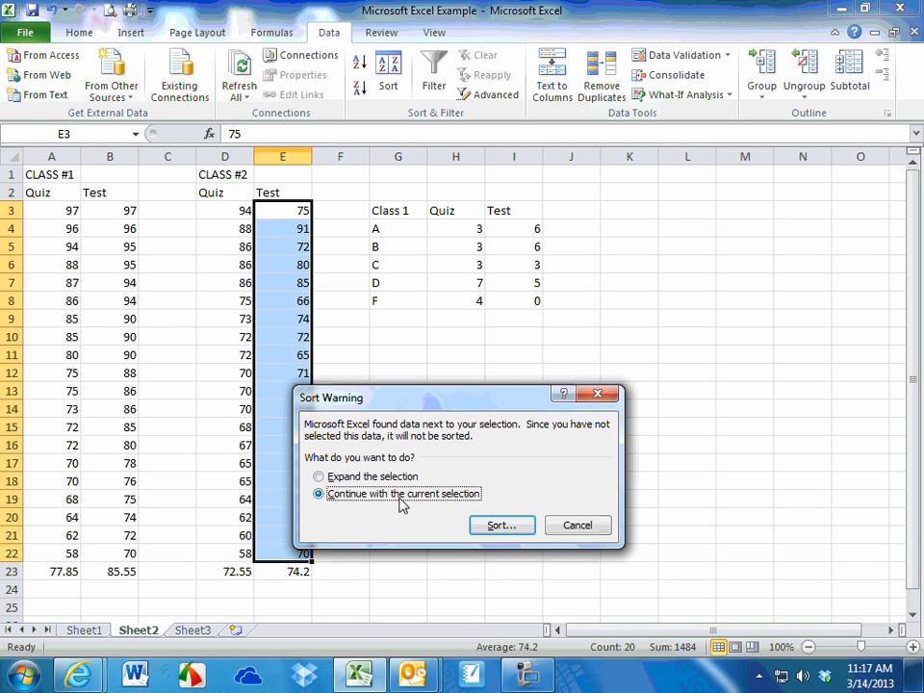
click(495, 526)
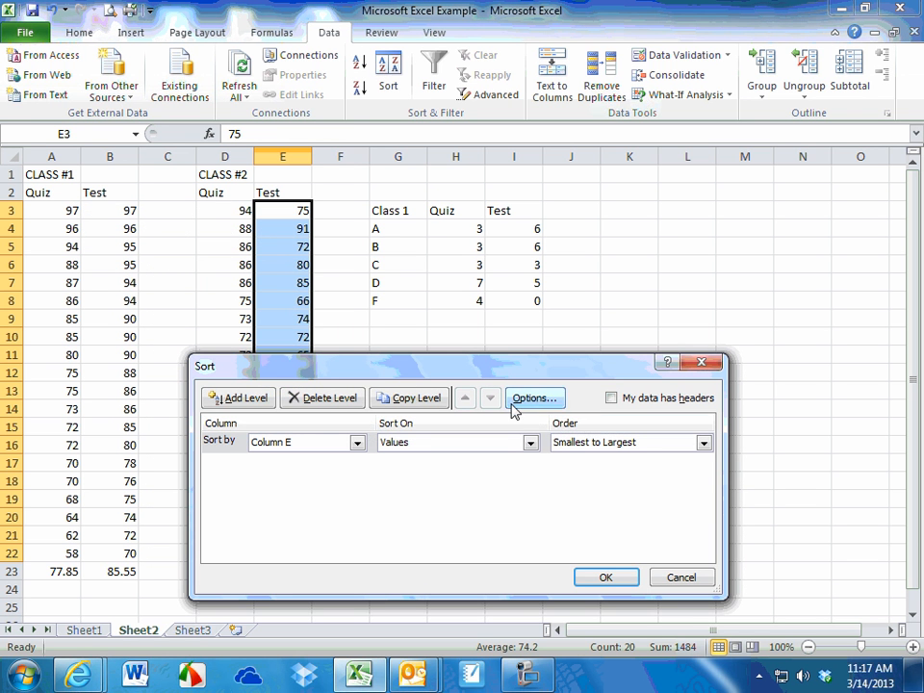
click(609, 444)
click(594, 471)
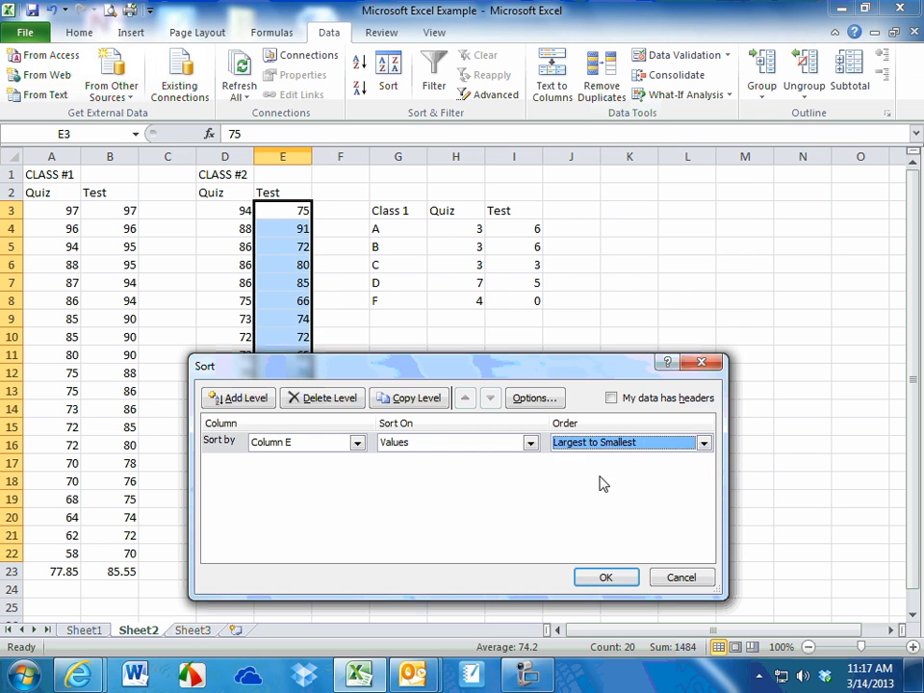
click(606, 577)
click(435, 443)
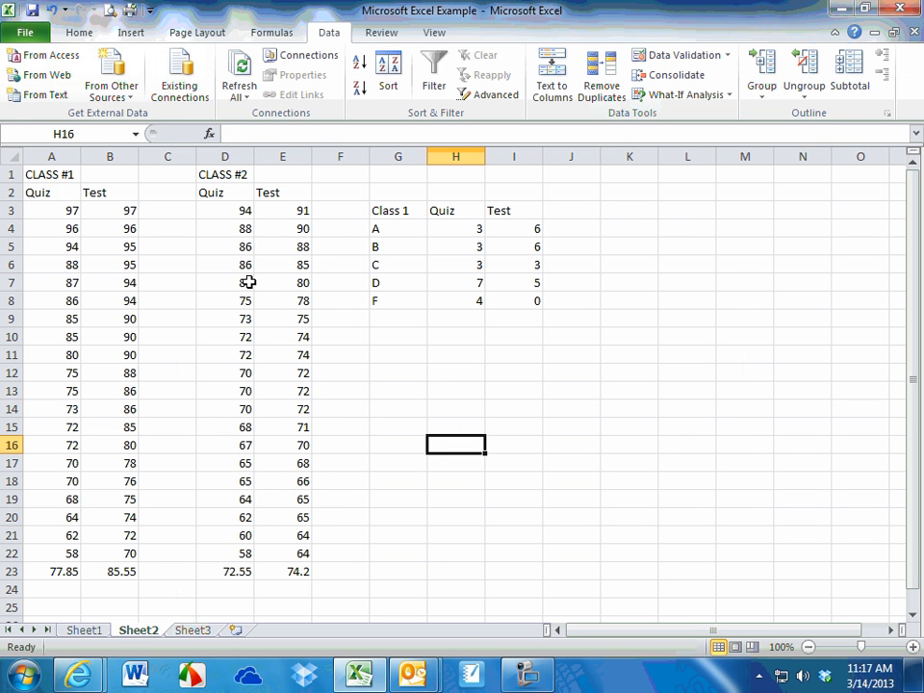
Copy the Class 1 grade-count table G3:I8 and paste it starting at G11
click(236, 211)
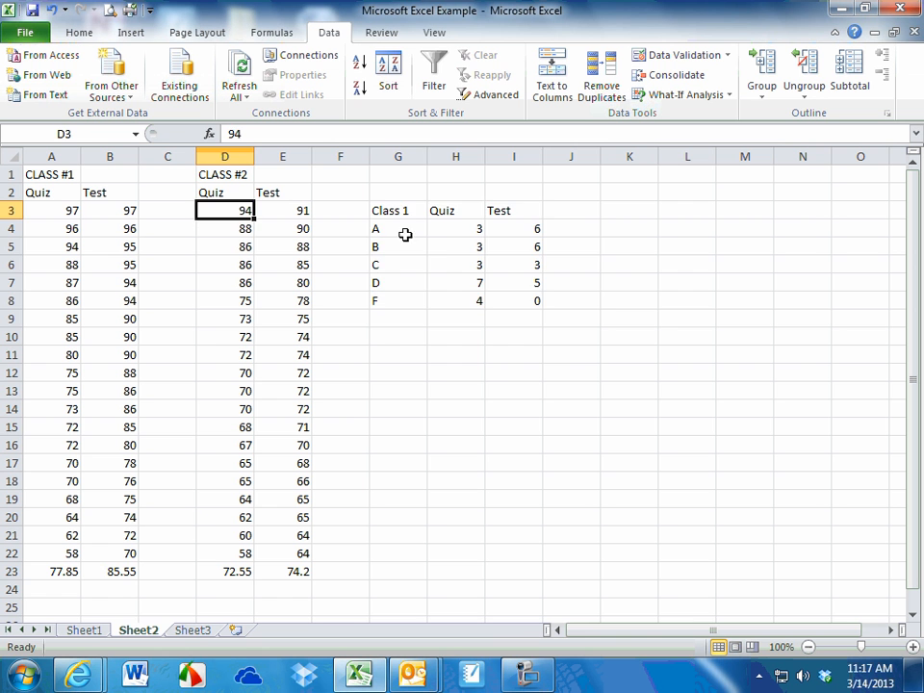
drag(397, 214, 532, 304)
key(ctrl+c)
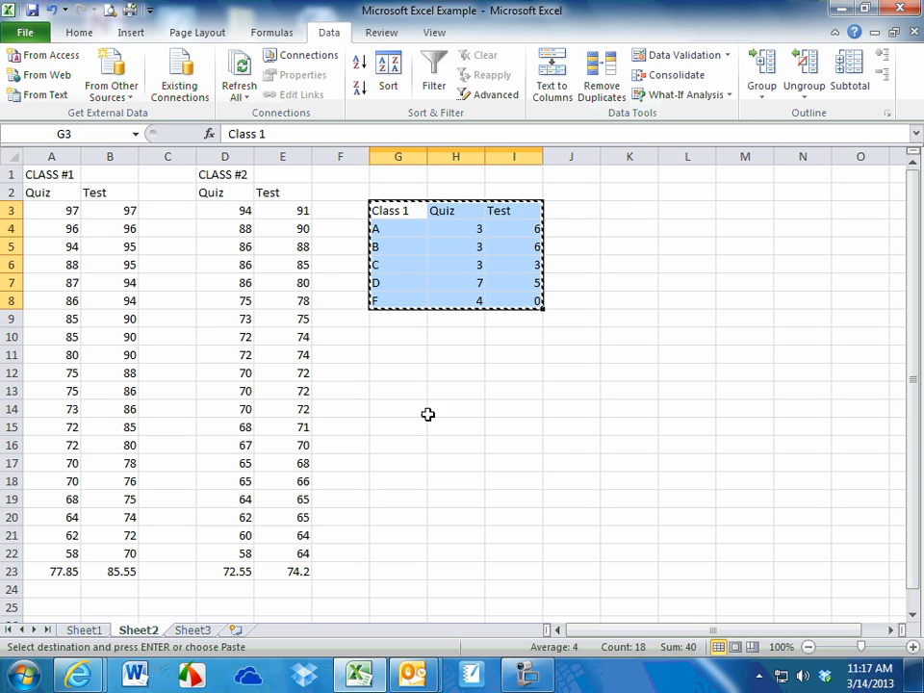
click(396, 358)
key(ctrl+v)
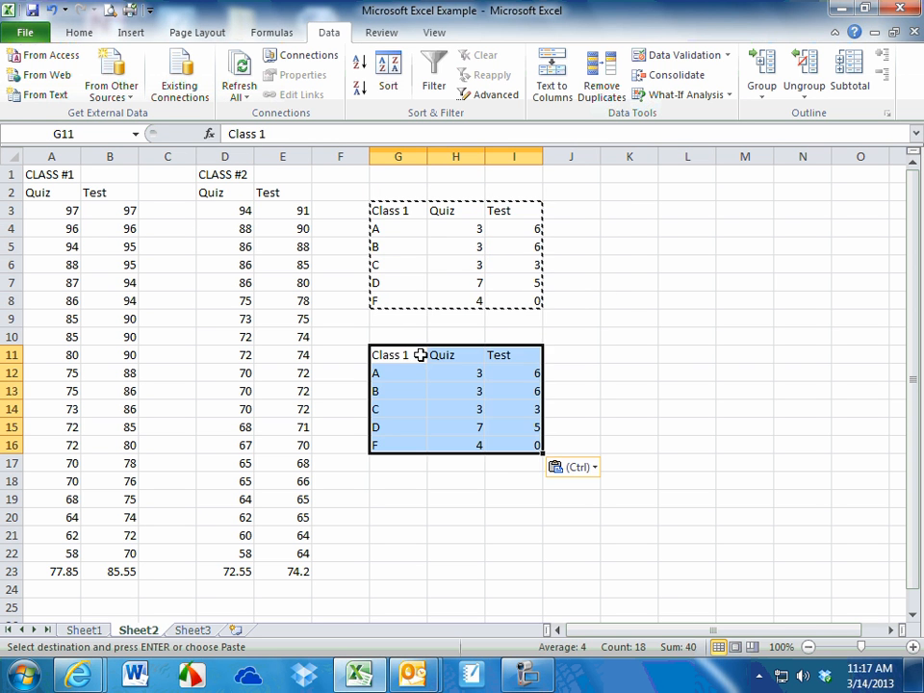
Change the copied table's heading in G11 to Class 2
click(422, 355)
click(368, 135)
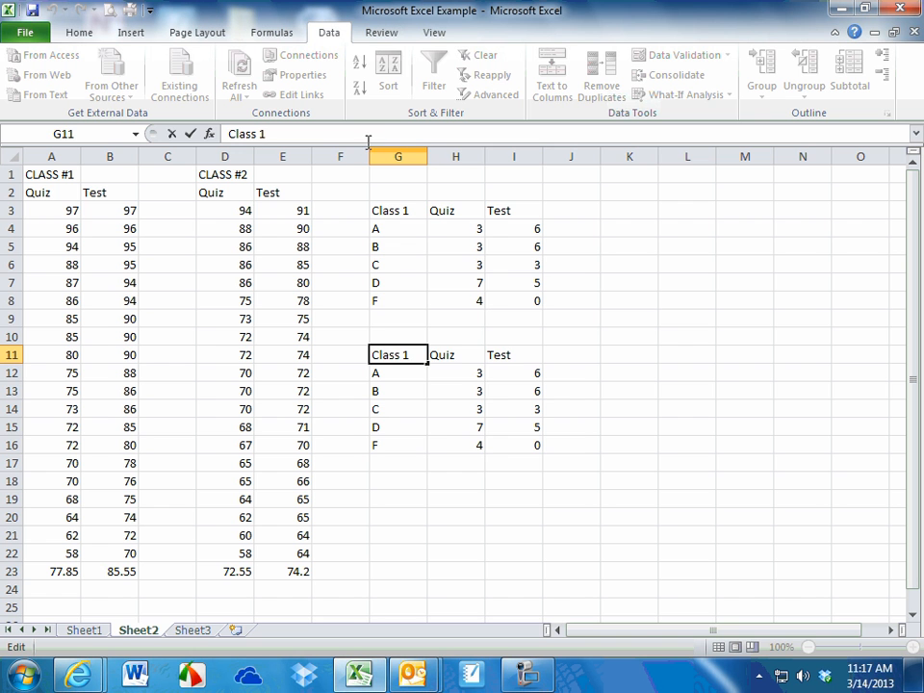
key(BackSpace)
text(2)
click(397, 319)
Clear the copied quiz and test counts from the Class 2 table, H12 through I17
drag(461, 374, 520, 463)
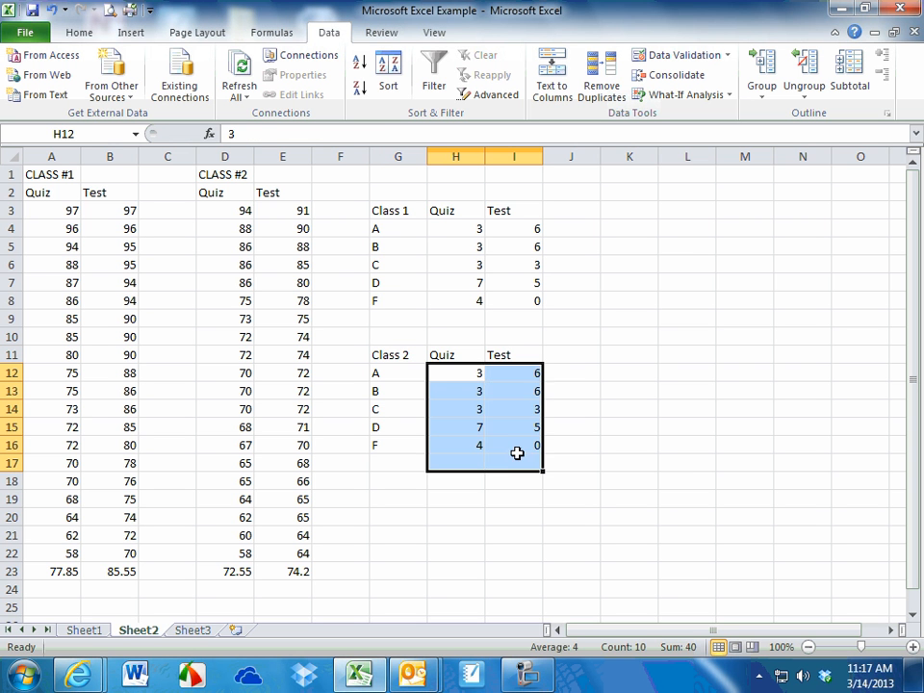
key(Delete)
click(471, 379)
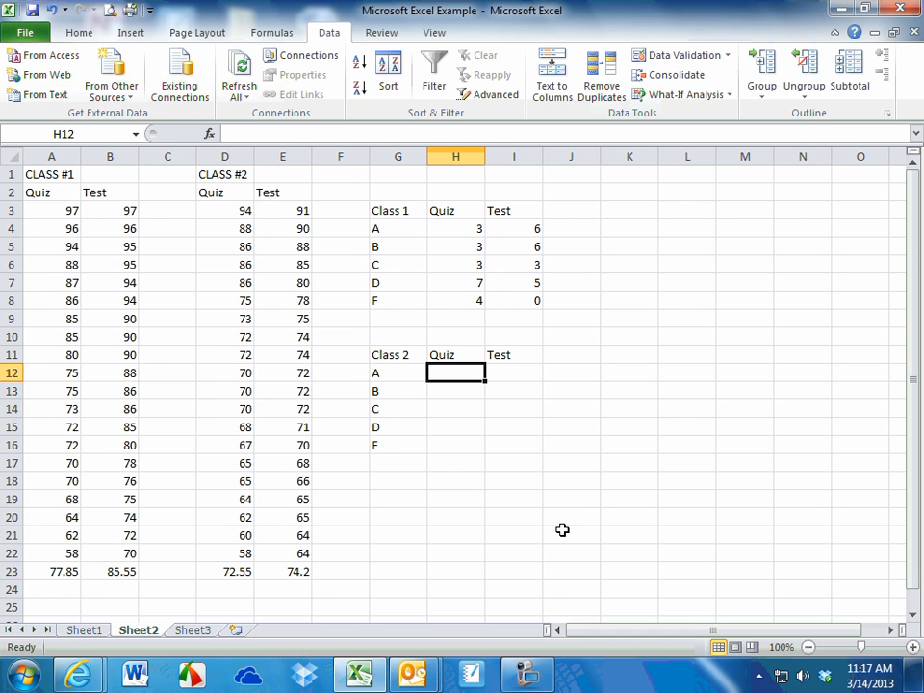
Count the Class #2 quiz score in D3 and enter 1 as the number of A grades in H12
click(229, 213)
click(464, 374)
text(1)
key(Return)
Count the Class #2 quiz scores D4:D7 and enter 4 as the number of B grades in H13
drag(231, 229, 240, 285)
click(470, 388)
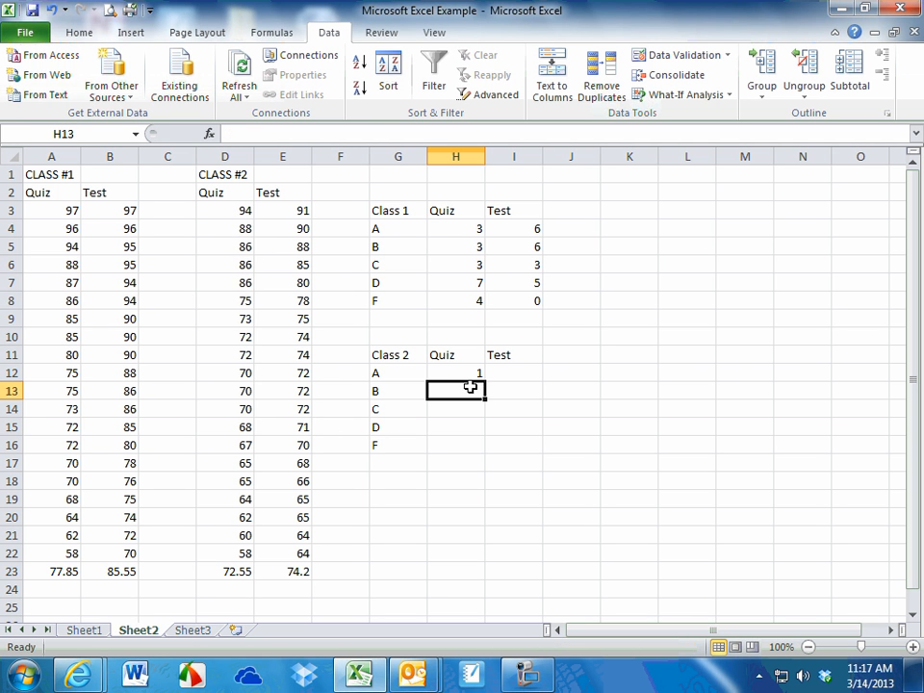
text(4)
click(246, 301)
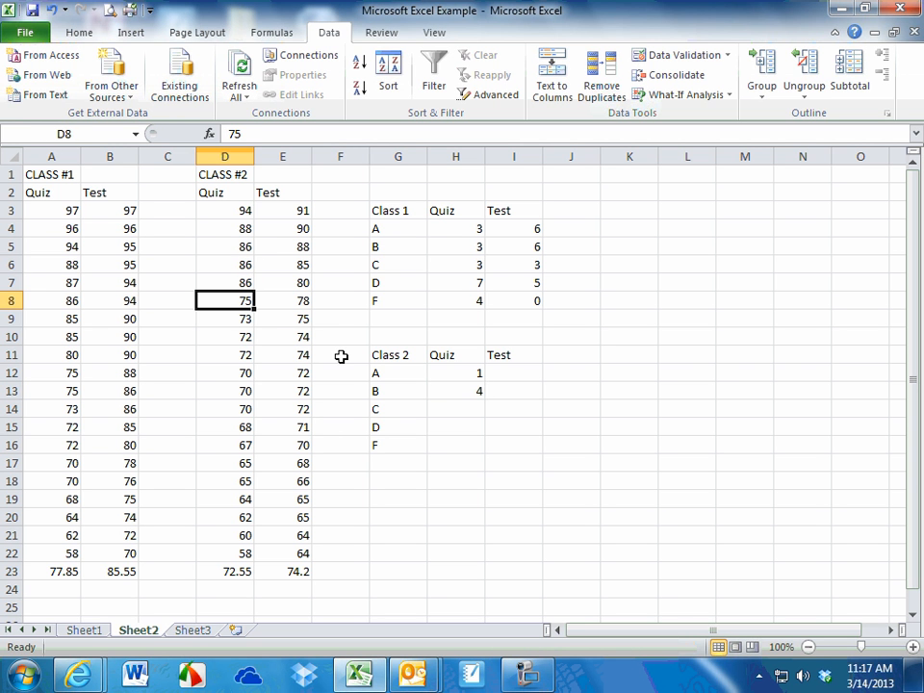
Enter 0 as the Class 2 quiz C count in H14, and count D8:D14 to enter 7 D grades in H15
click(452, 408)
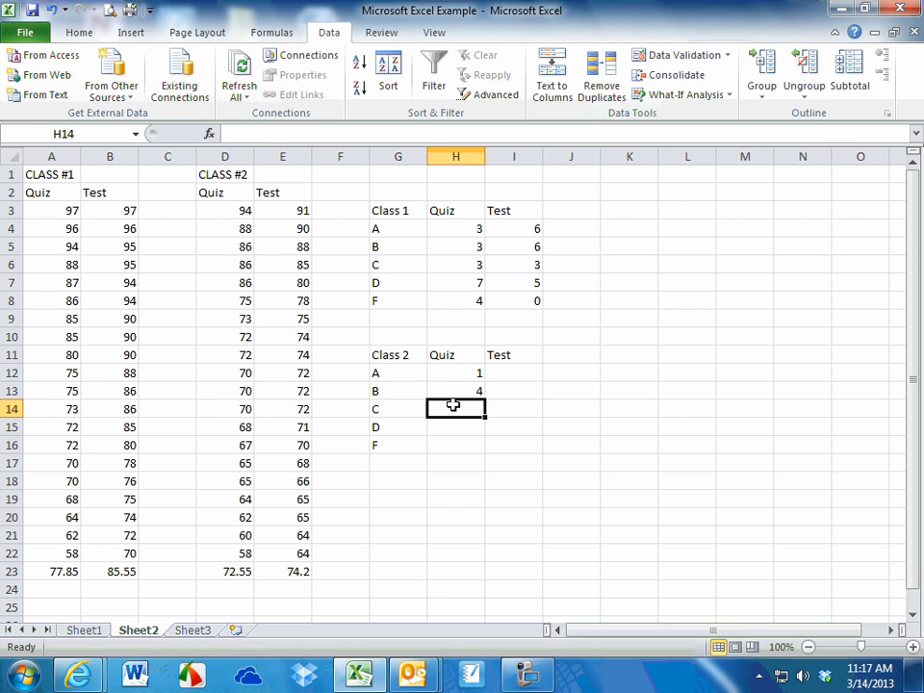
text(0)
click(454, 420)
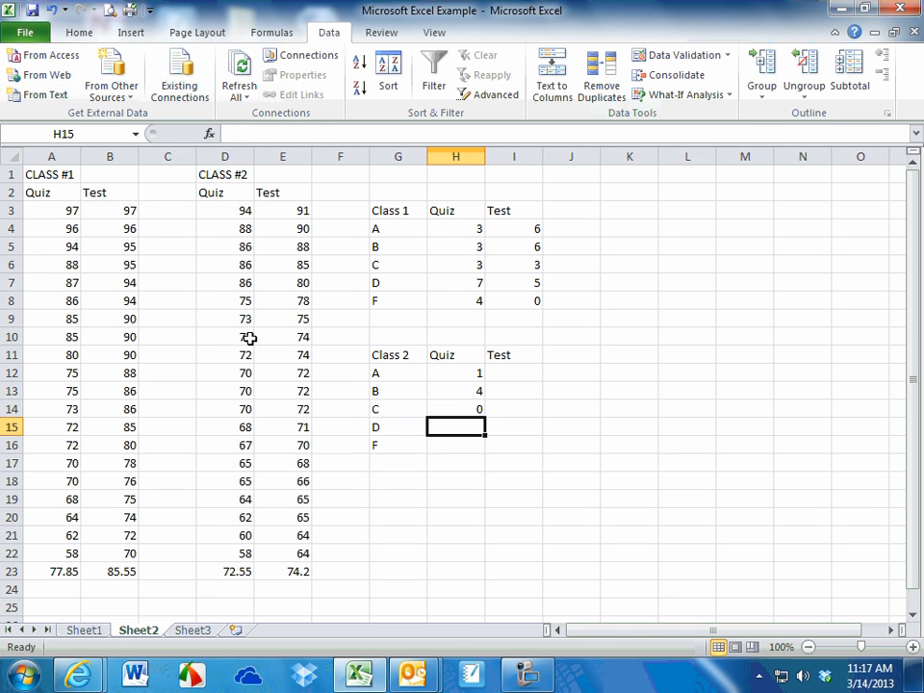
drag(244, 303, 232, 409)
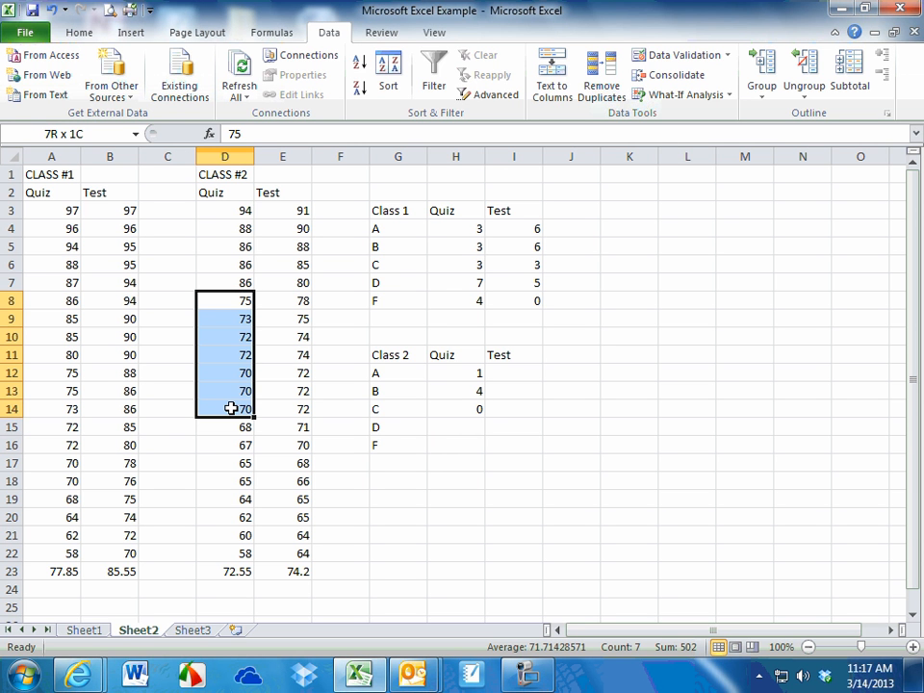
click(460, 424)
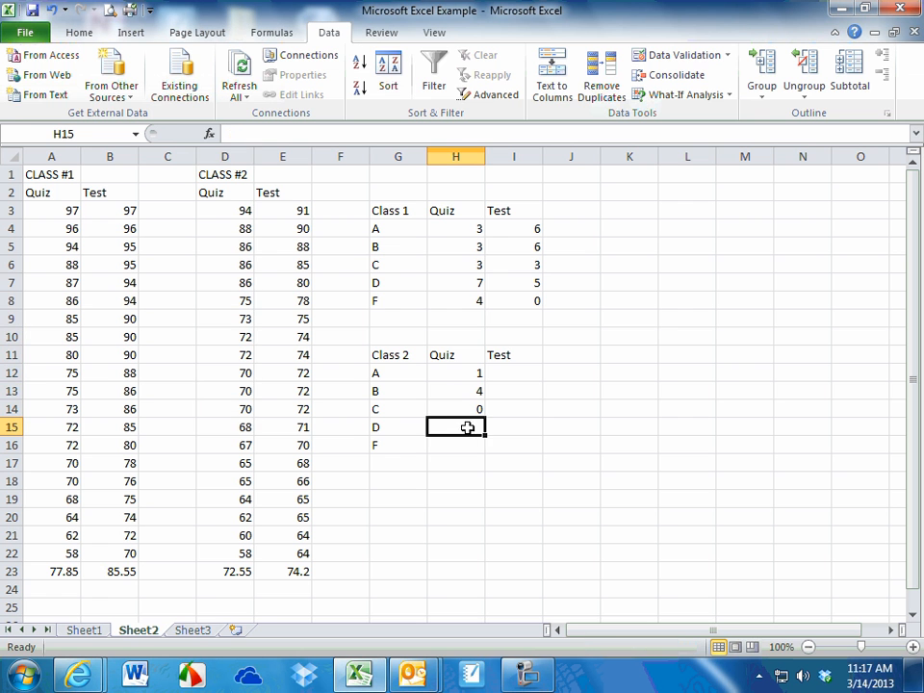
text(7)
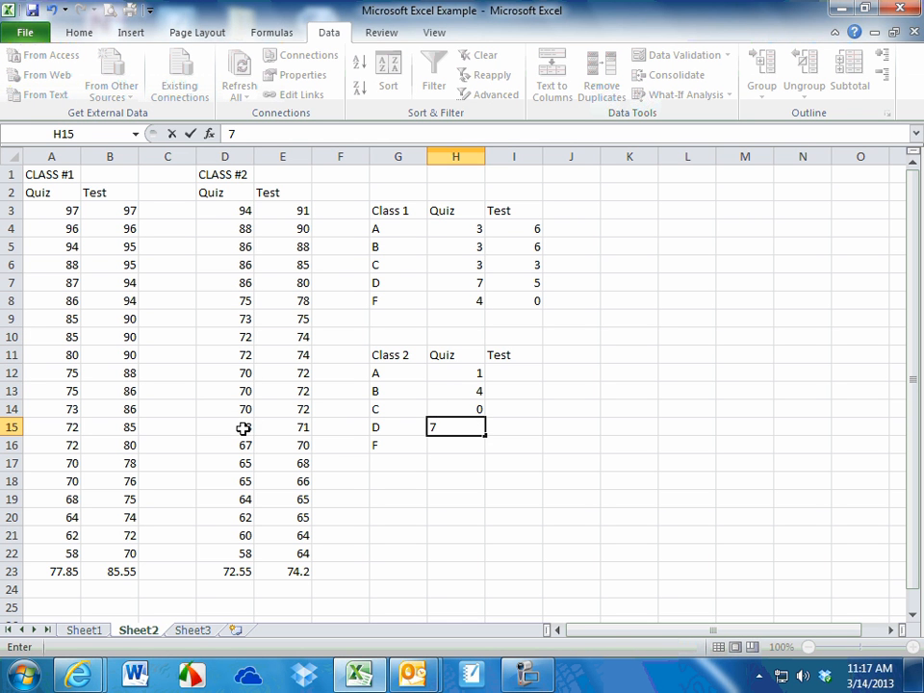
Count the Class #2 quiz scores D15:D22 and enter 8 as the number of F grades in H16
drag(246, 427, 233, 552)
click(473, 444)
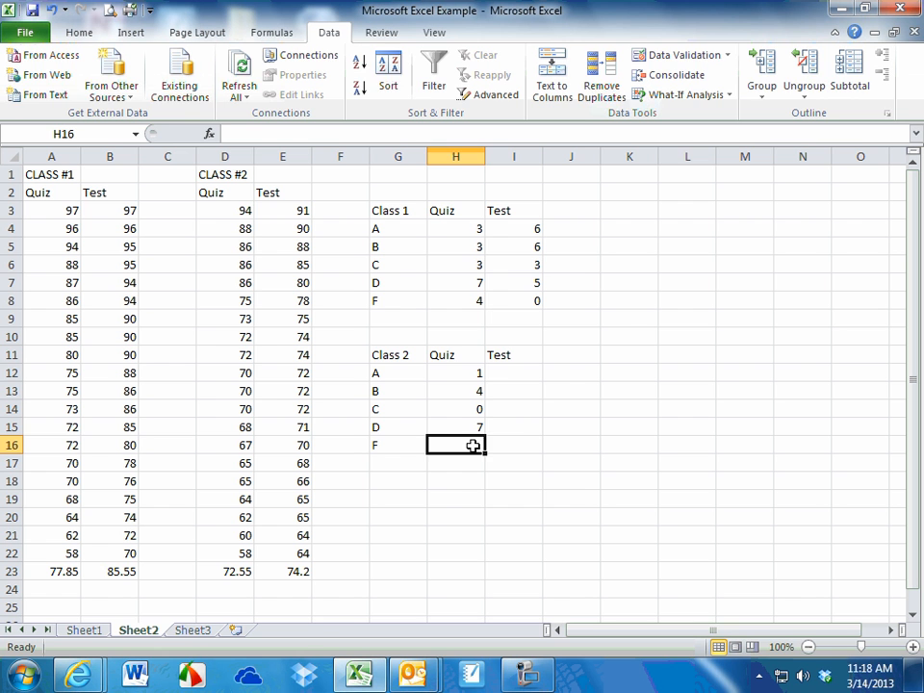
text(8)
click(493, 503)
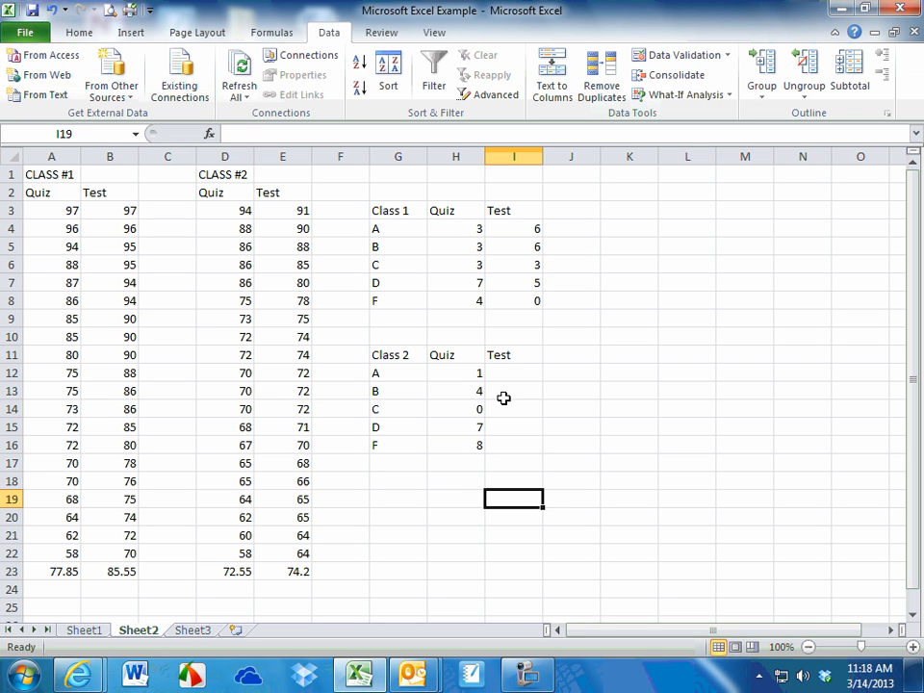
Count the Class #2 test scores E3:E5 and enter 0 A grades in I12 and 3 B grades in I13
click(303, 210)
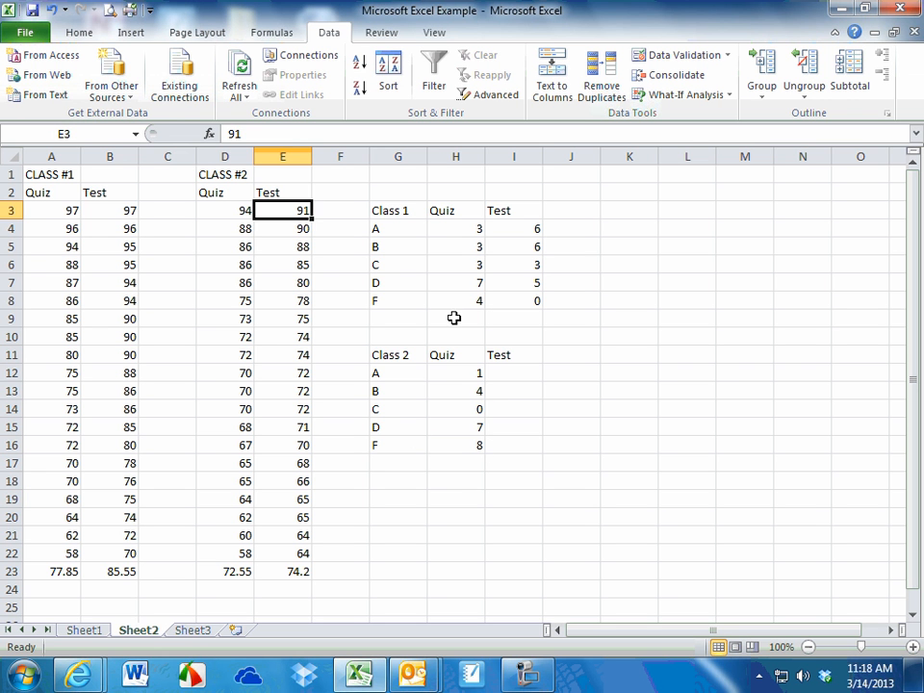
click(515, 376)
click(292, 211)
drag(293, 211, 291, 253)
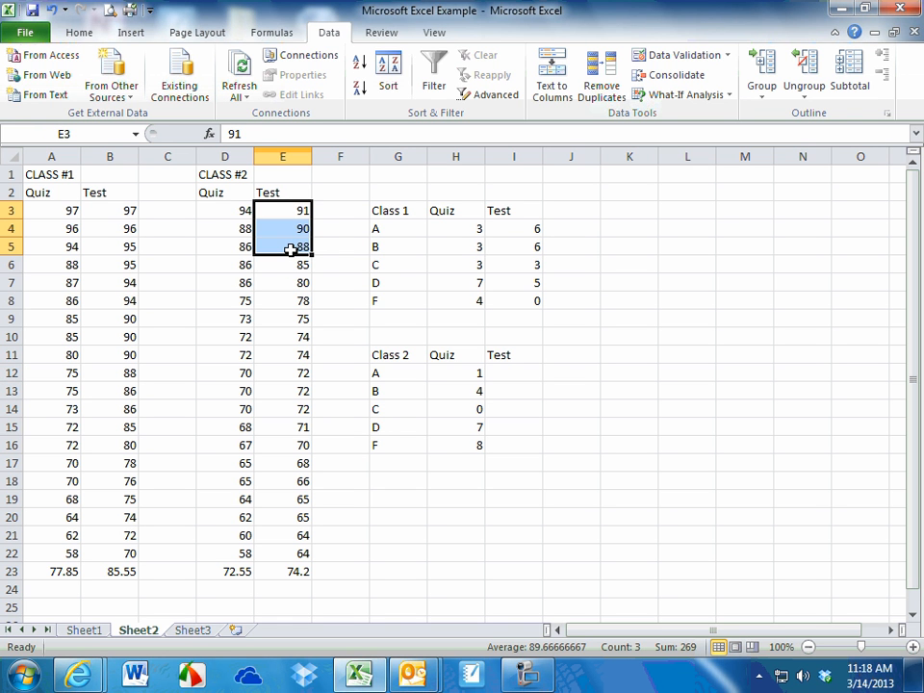
click(508, 382)
click(531, 372)
text(0)
key(Return)
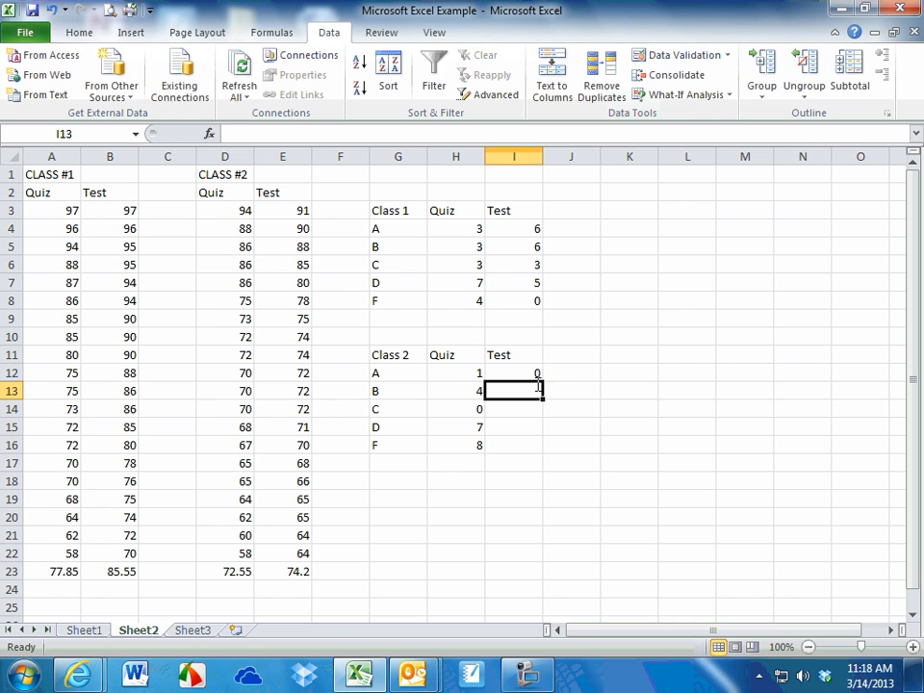
text(3)
key(Return)
Count the Class #2 test scores E6:E8 and enter 3 as the number of C grades in I14
click(302, 265)
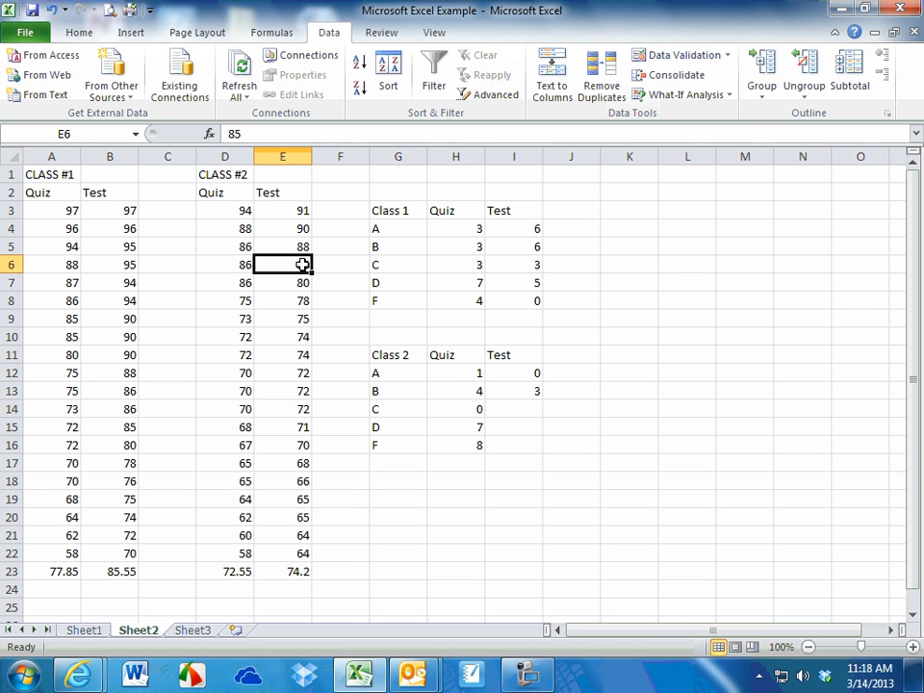
drag(302, 264, 282, 304)
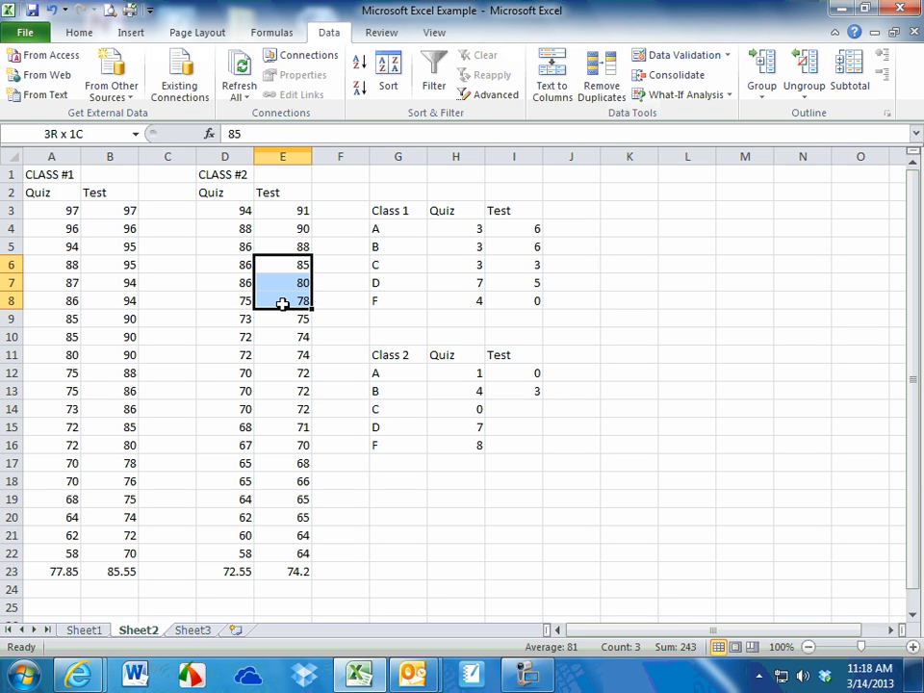
click(525, 409)
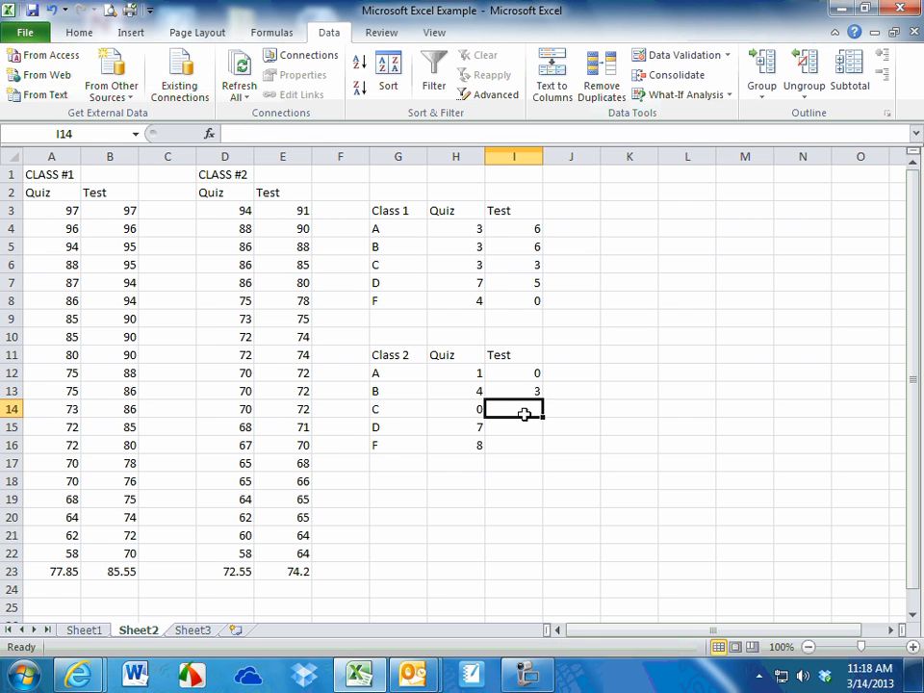
text(3)
key(Return)
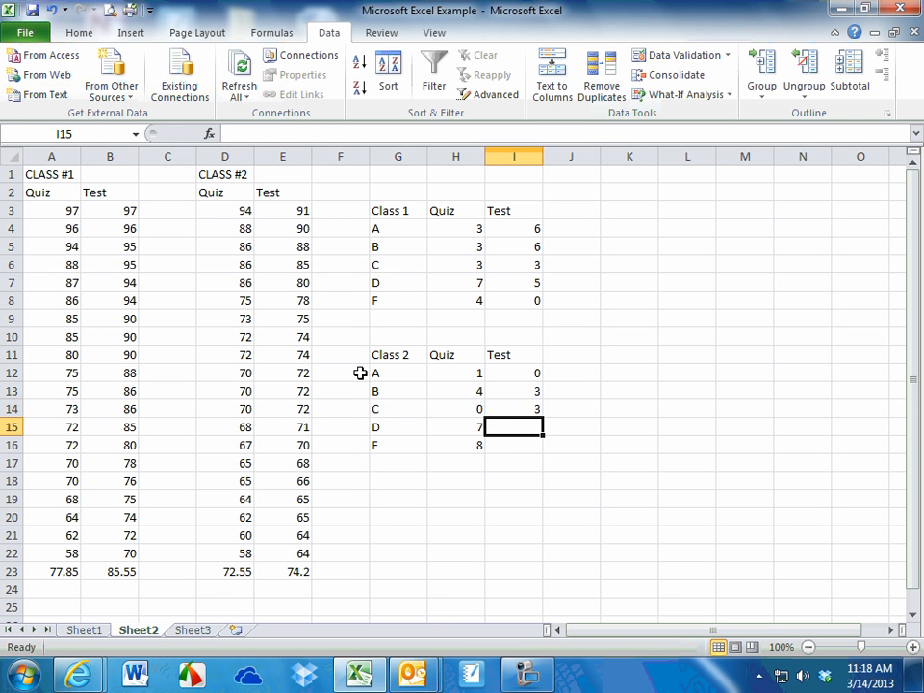
Count the Class #2 test scores E9:E16 and enter 8 as the number of D grades in I15
click(291, 318)
drag(290, 318, 287, 445)
click(514, 424)
text(8)
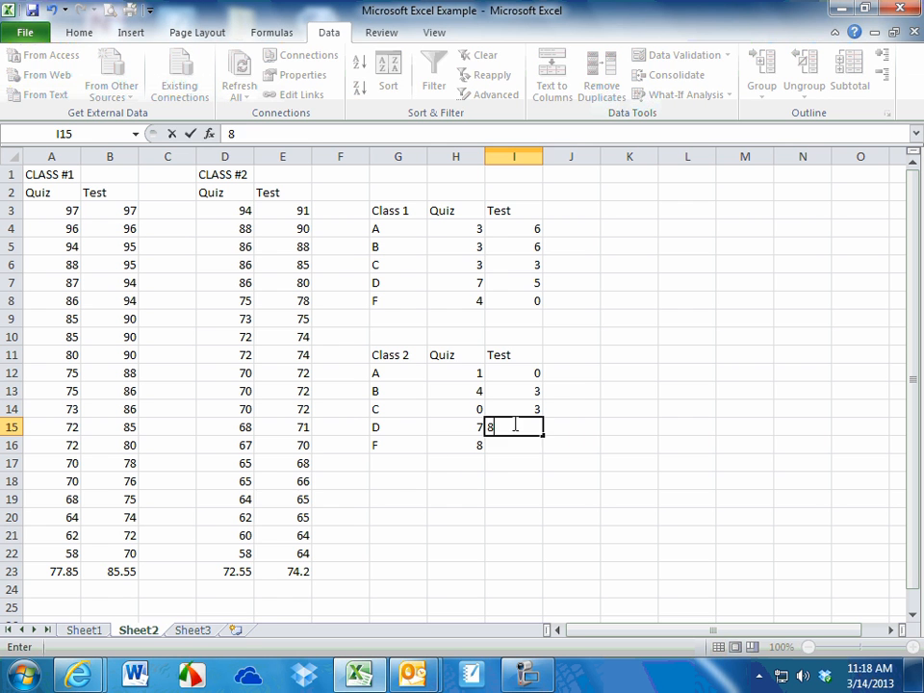
Count the Class #2 test scores E17:E22 and enter 6 as the number of F grades in I16
click(300, 464)
drag(300, 463, 295, 545)
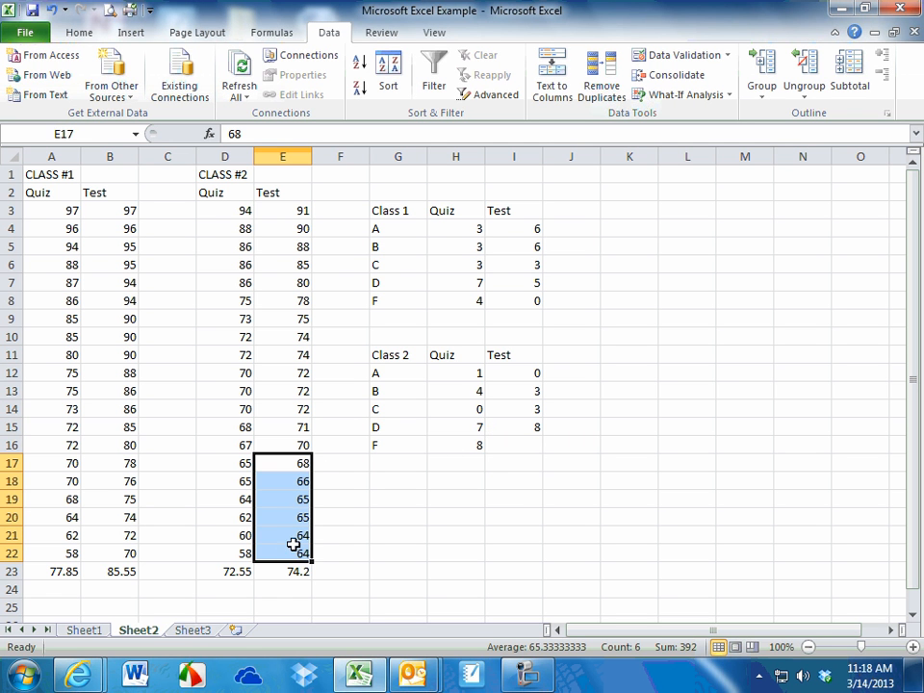
click(535, 444)
text(6)
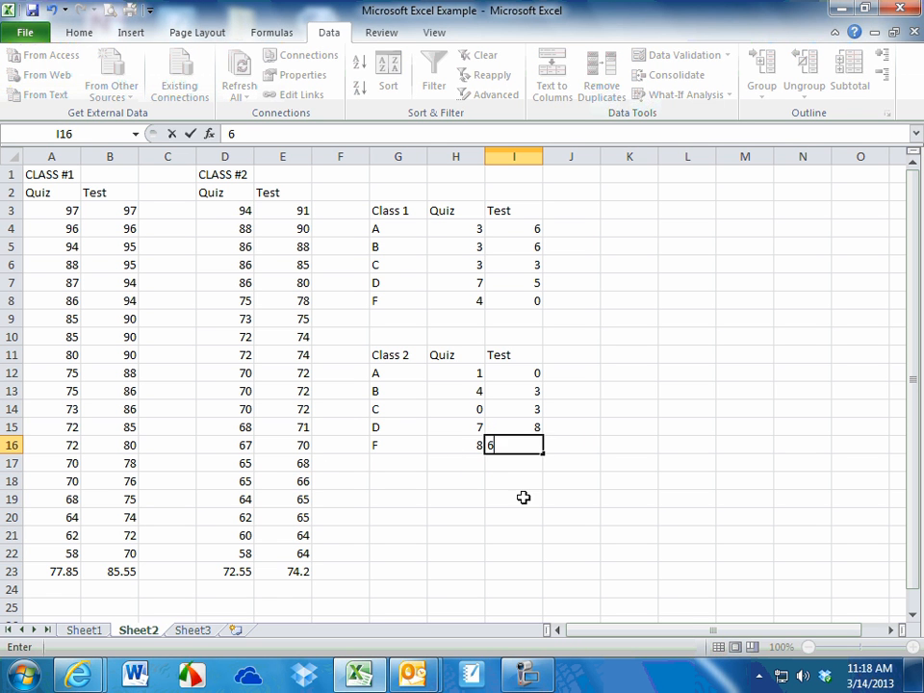
click(513, 494)
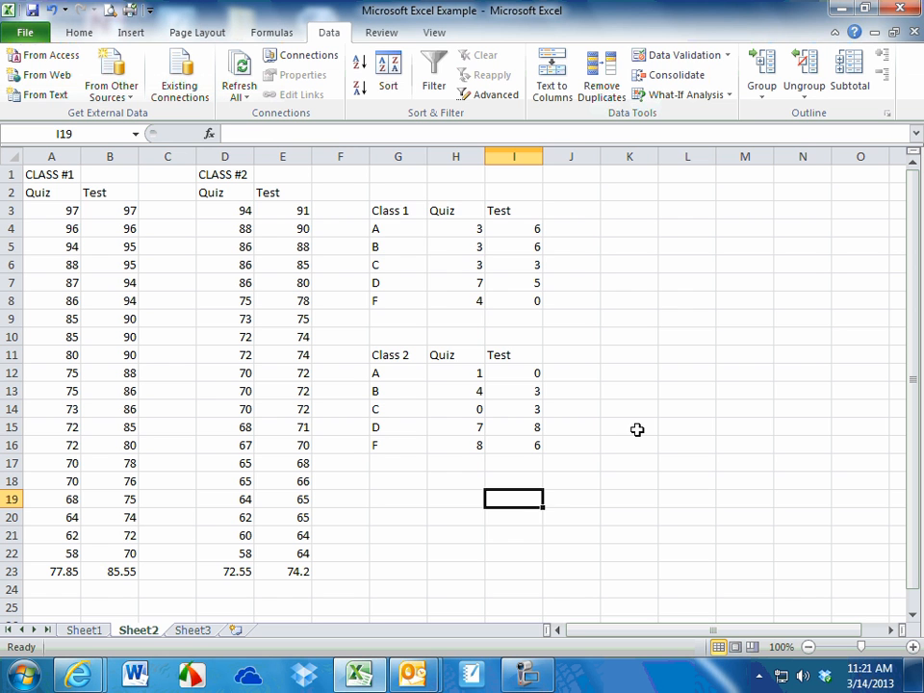
Insert a 3-D clustered column chart from the Class 1 grade table, G3:I8
drag(408, 211, 502, 295)
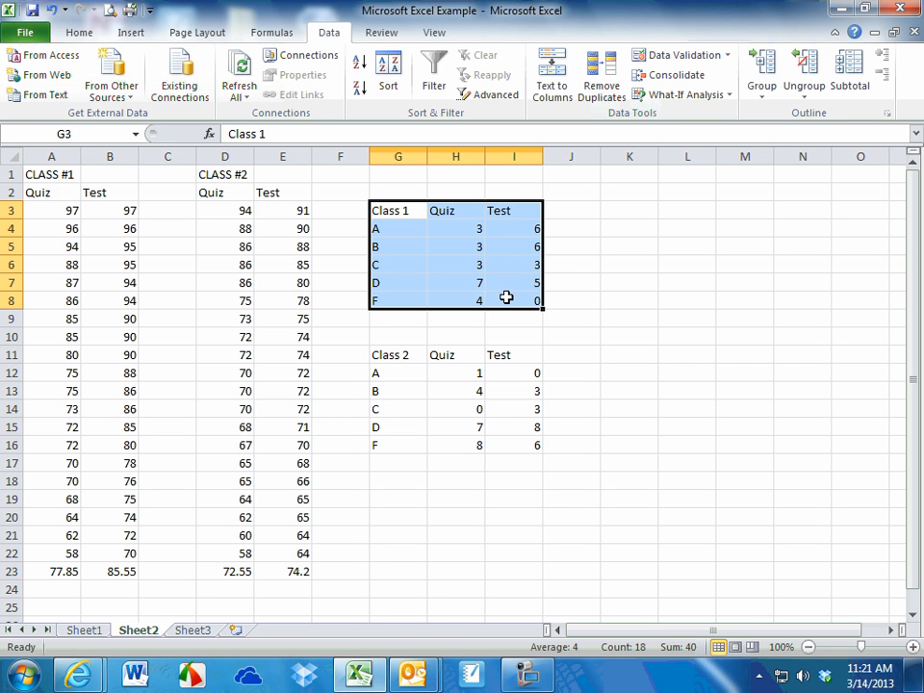
click(142, 34)
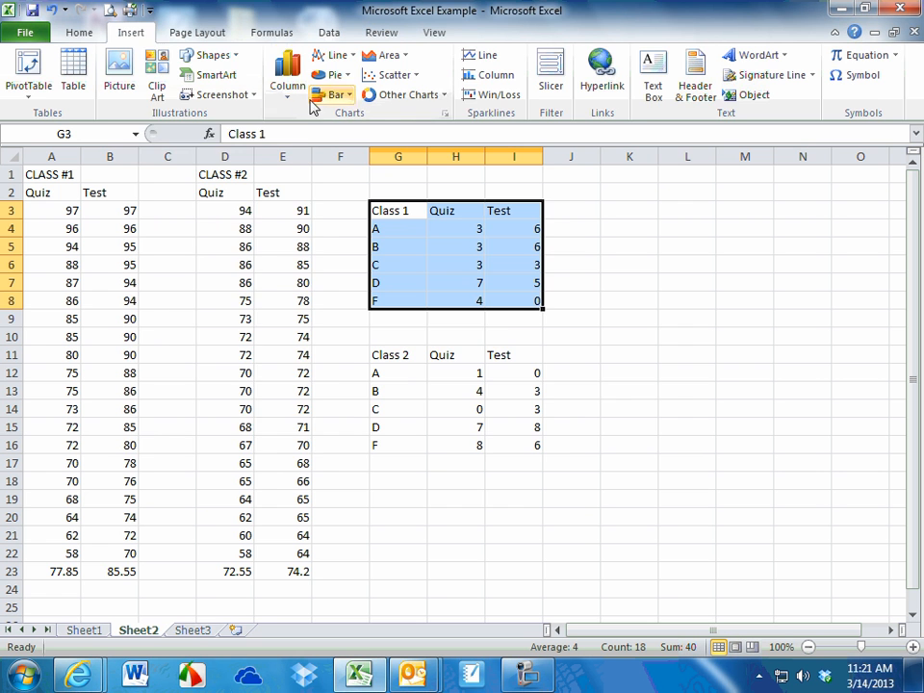
click(288, 77)
click(132, 215)
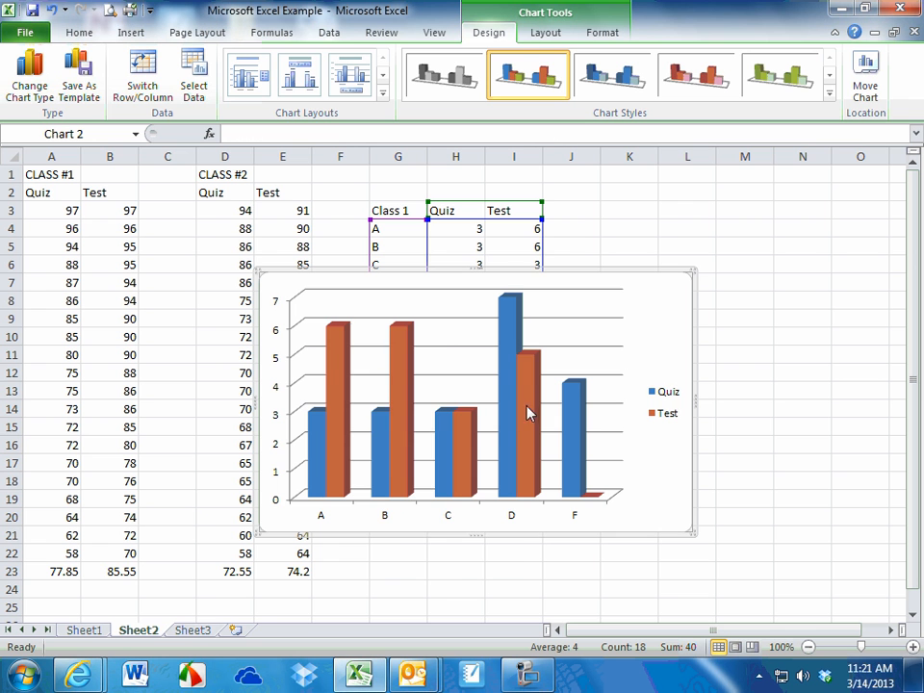
Add data labels to both the Test and the Quiz series of the Class 1 column chart
right_click(345, 405)
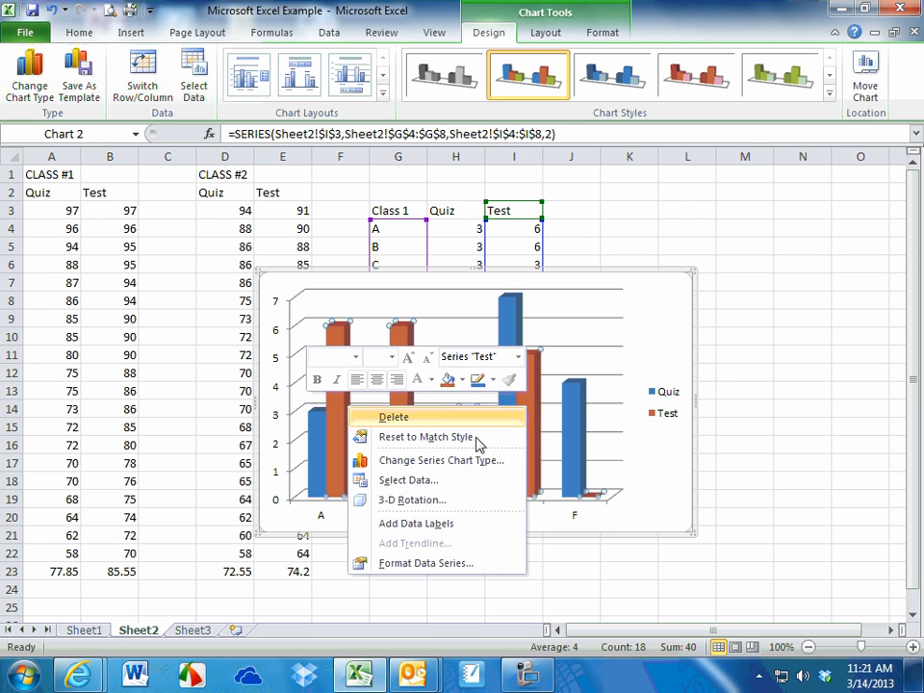
click(446, 523)
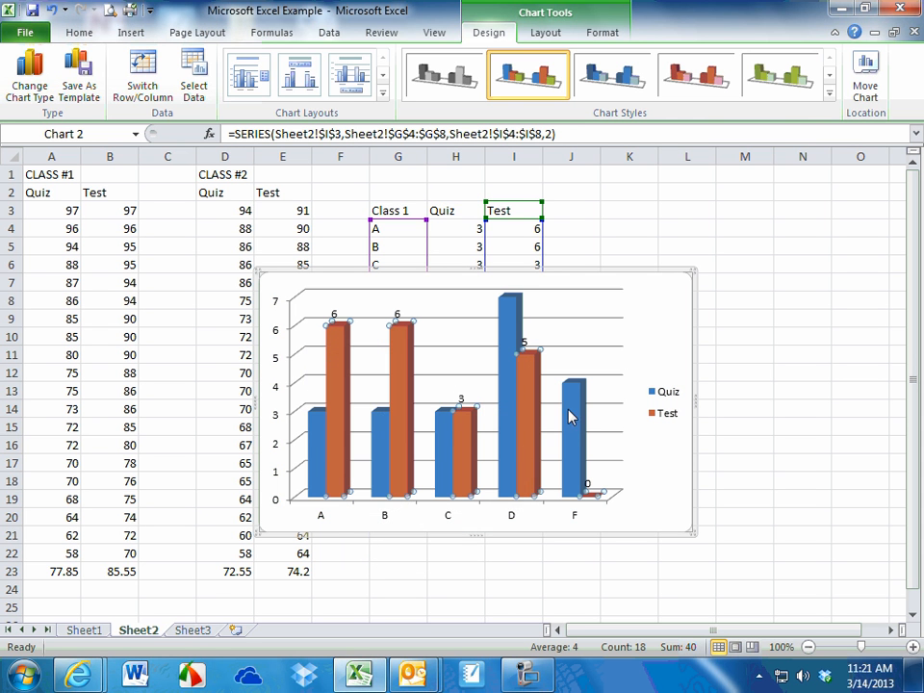
right_click(515, 331)
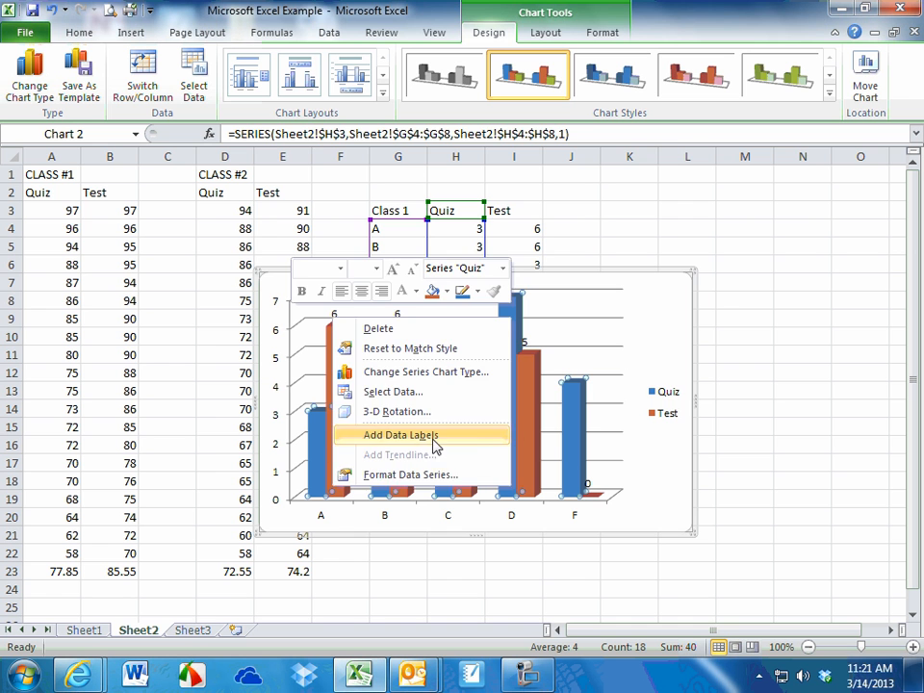
click(434, 441)
click(665, 406)
click(672, 468)
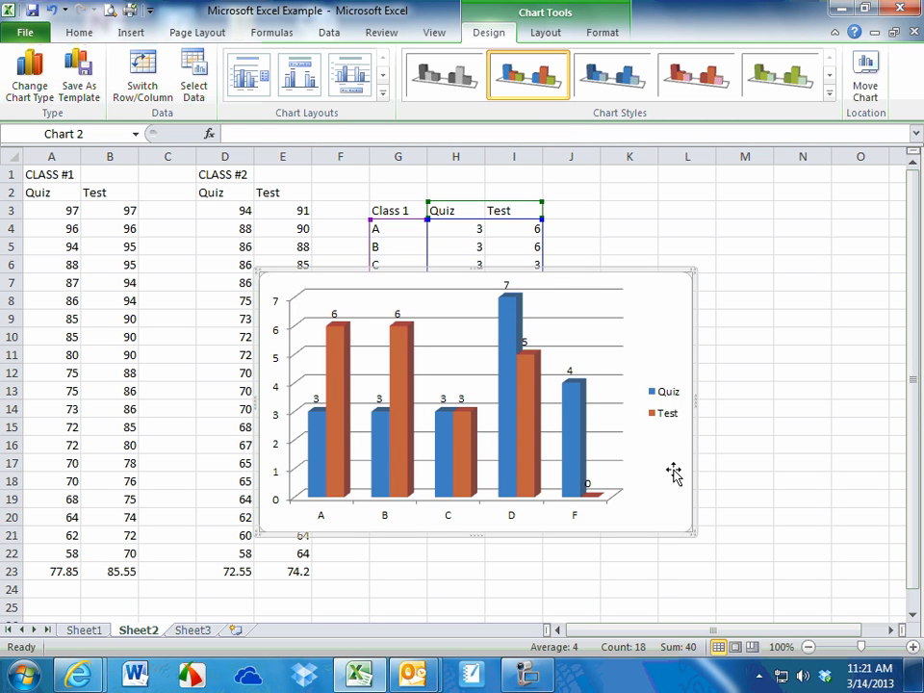